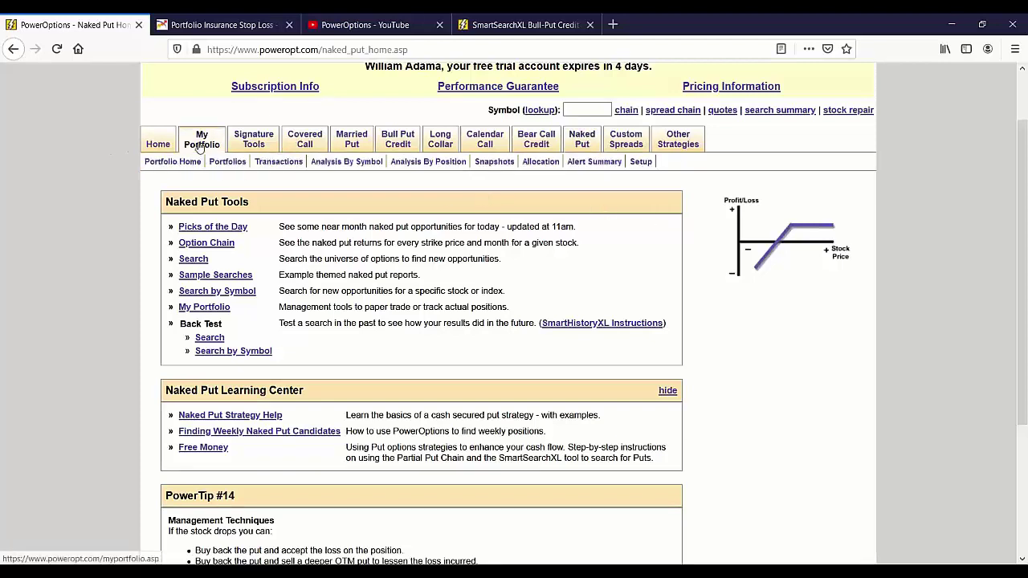
Step: Open the saved naked put search results and examine the Lands End stock price, expiration, strike and option bid
left_click(454, 164)
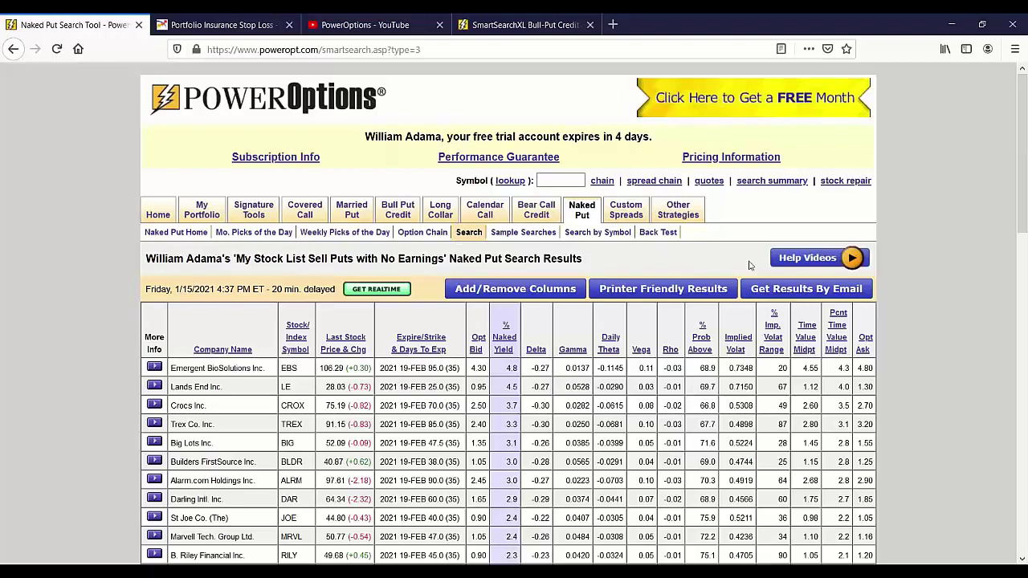
scroll(450, 241, "down", 2)
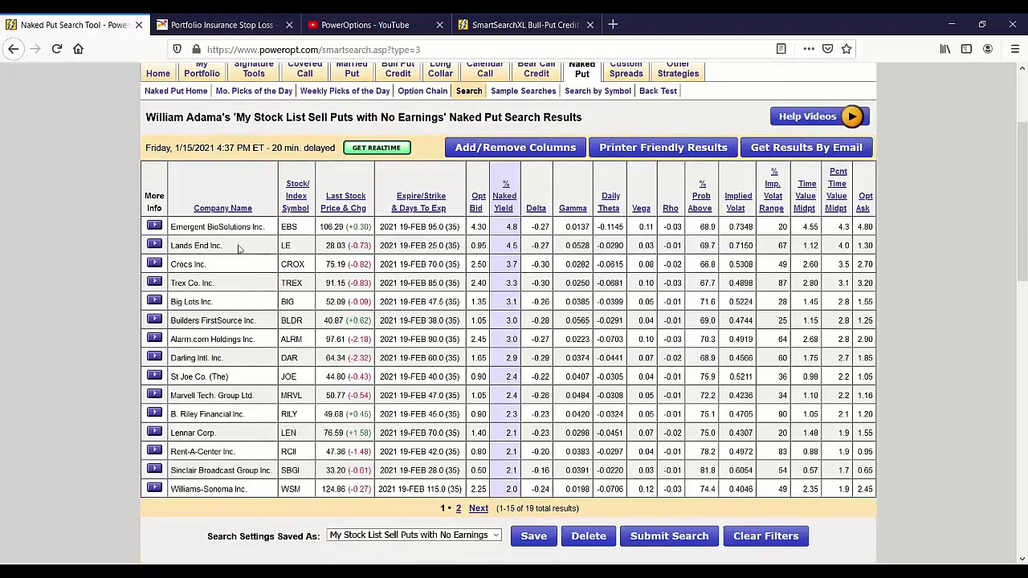
left_click_drag(212, 246, 460, 255)
left_click(327, 249)
left_click_drag(319, 247, 456, 254)
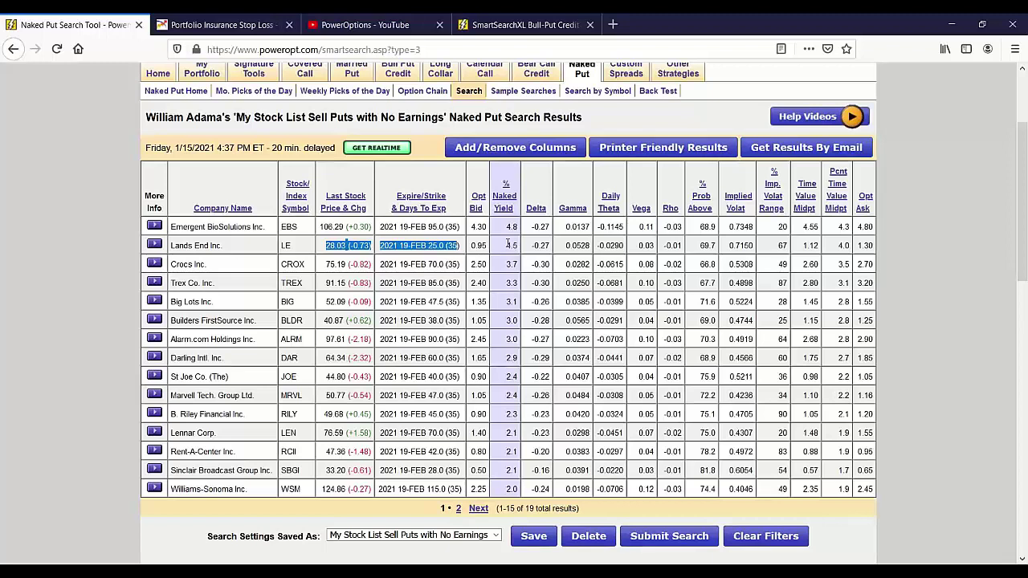
left_click_drag(477, 247, 486, 250)
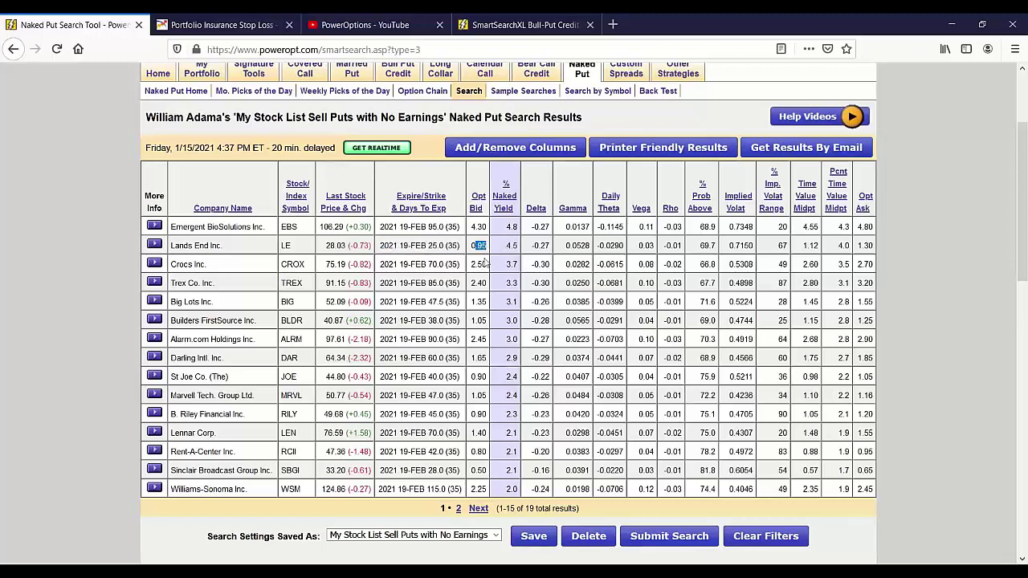
Step: Open the custom spread analysis for the Lands End put and widen its profit/loss chart to stock prices of about 21 to 33
left_click(154, 245)
left_click(201, 307)
scroll(365, 310, "down", 5)
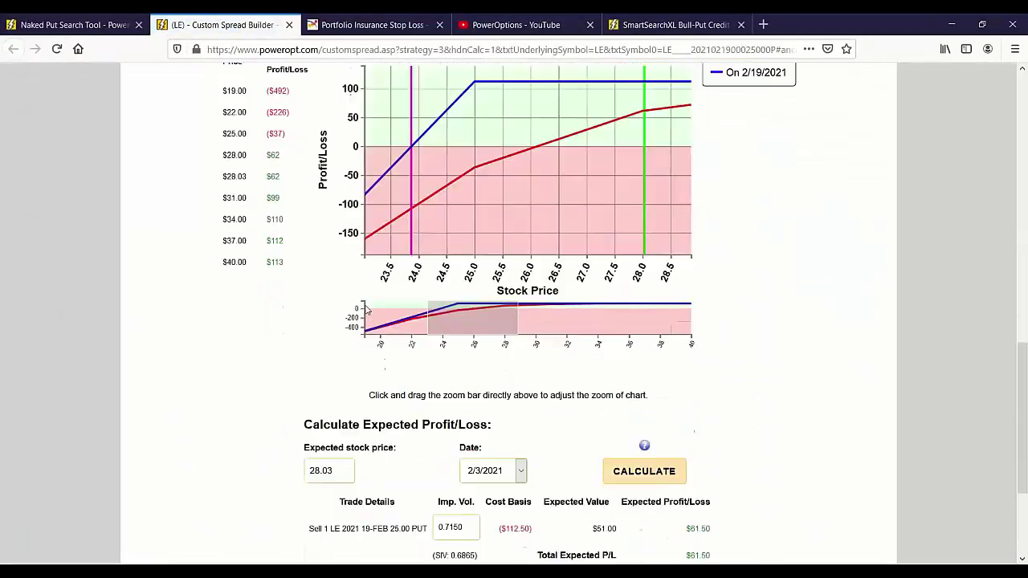
left_click_drag(426, 313, 399, 314)
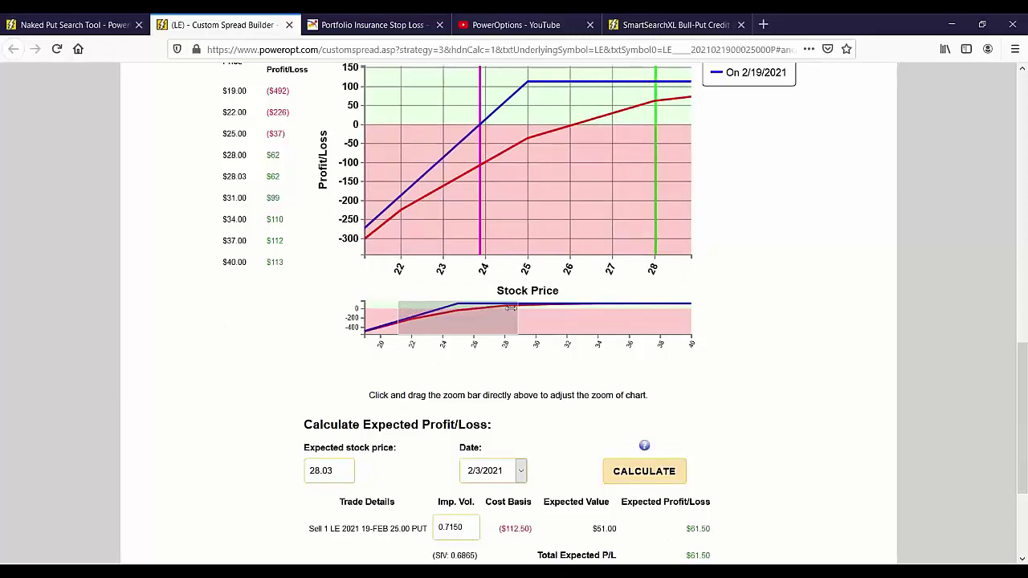
left_click_drag(518, 313, 587, 313)
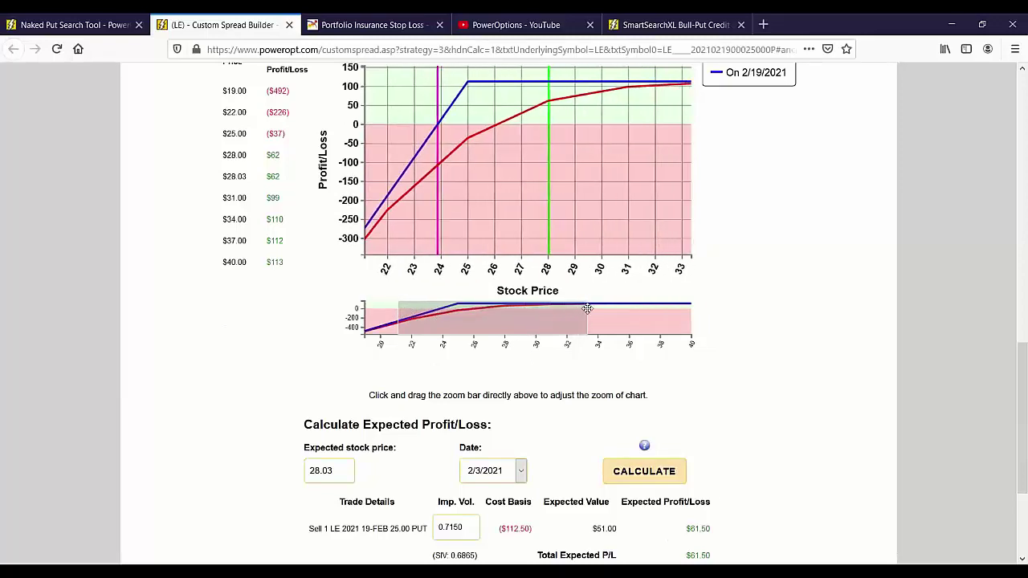
scroll(543, 251, "up", 2)
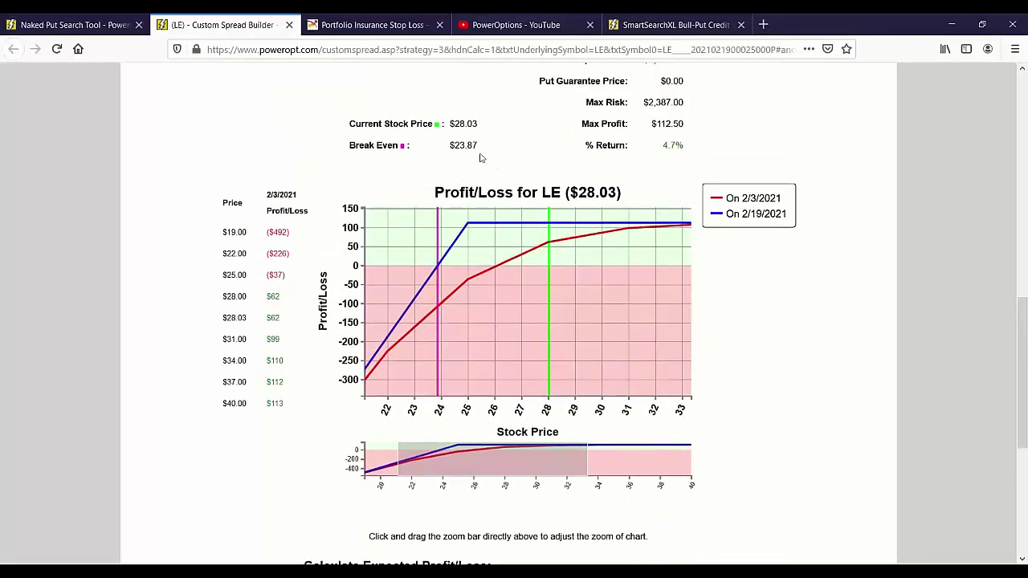
left_click_drag(454, 148, 482, 153)
Step: Set the sold Lands End put's price to 1.00 and recalculate the custom option analysis
scroll(493, 177, "up", 1)
scroll(493, 177, "up", 3)
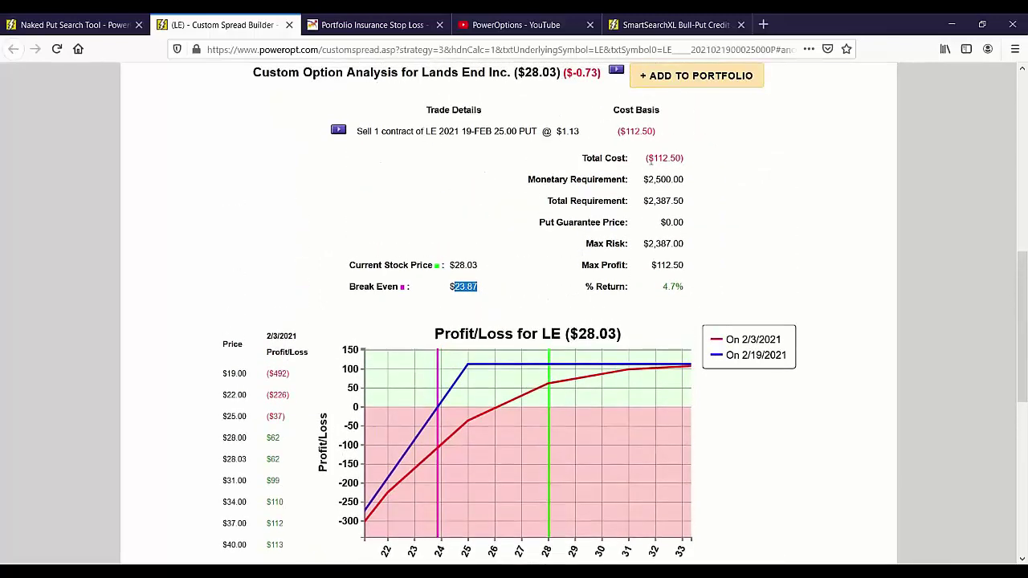
scroll(640, 170, "up", 2)
left_click_drag(631, 191, 568, 195)
type("1.00")
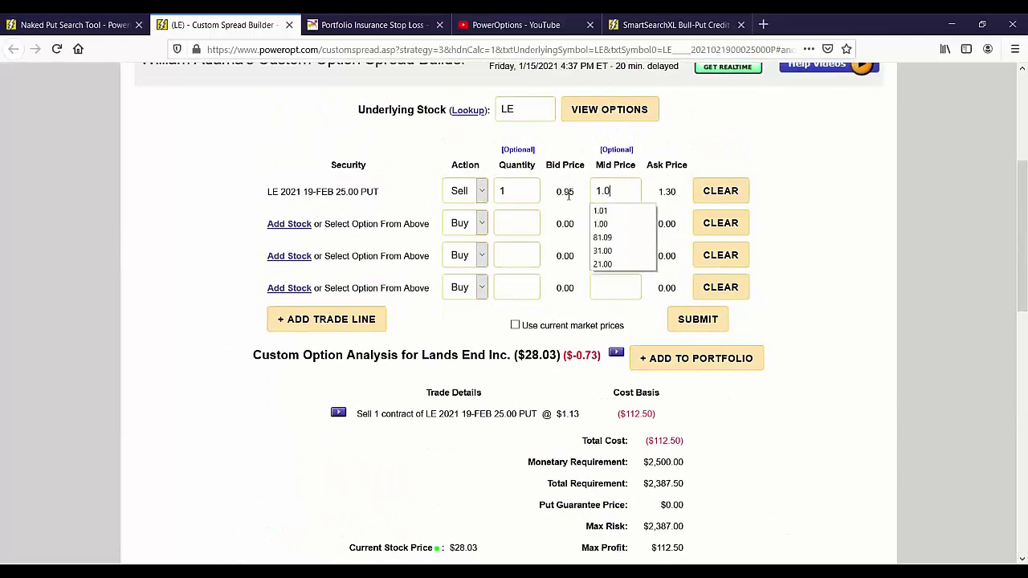
left_click(725, 325)
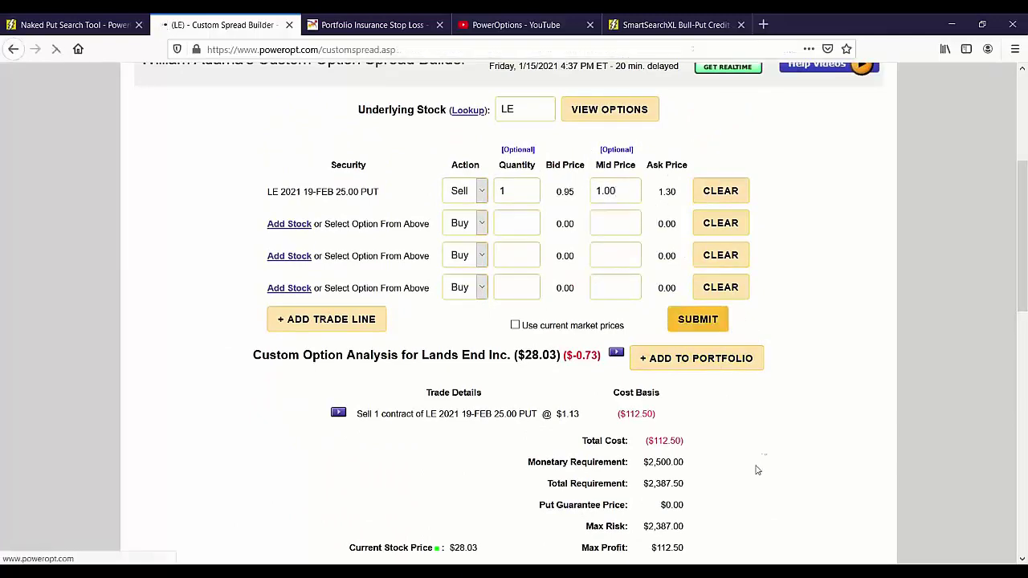
scroll(748, 470, "down", 6)
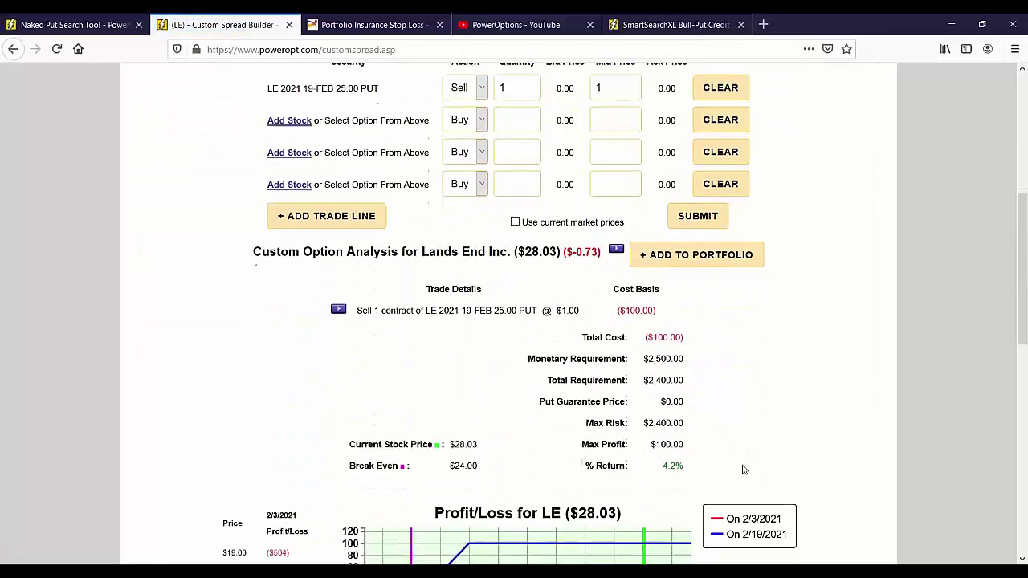
Step: Review the break-even price, profit/loss chart and total cost of the recalculated Lands End put
scroll(762, 378, "down", 1)
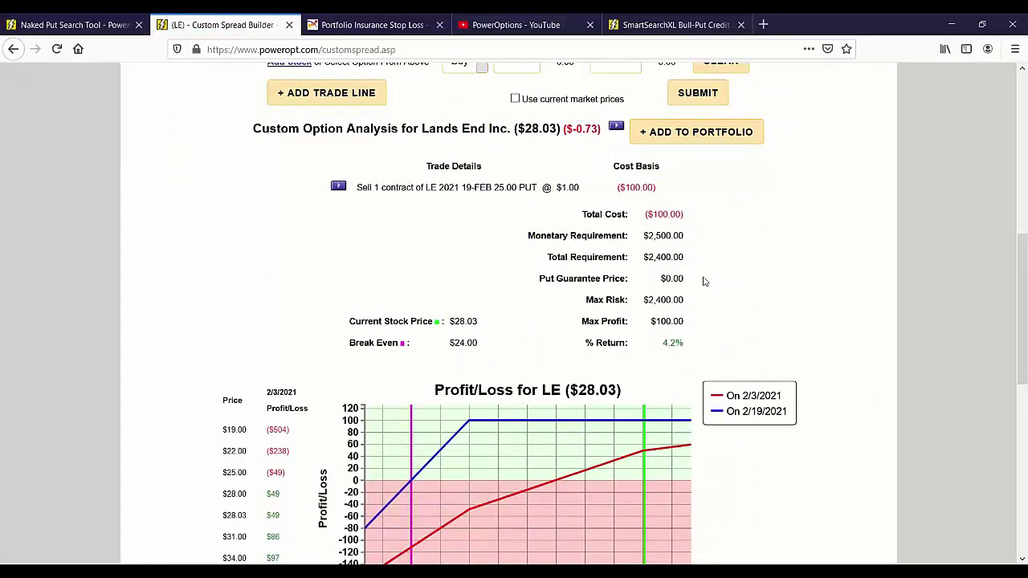
scroll(704, 280, "down", 1)
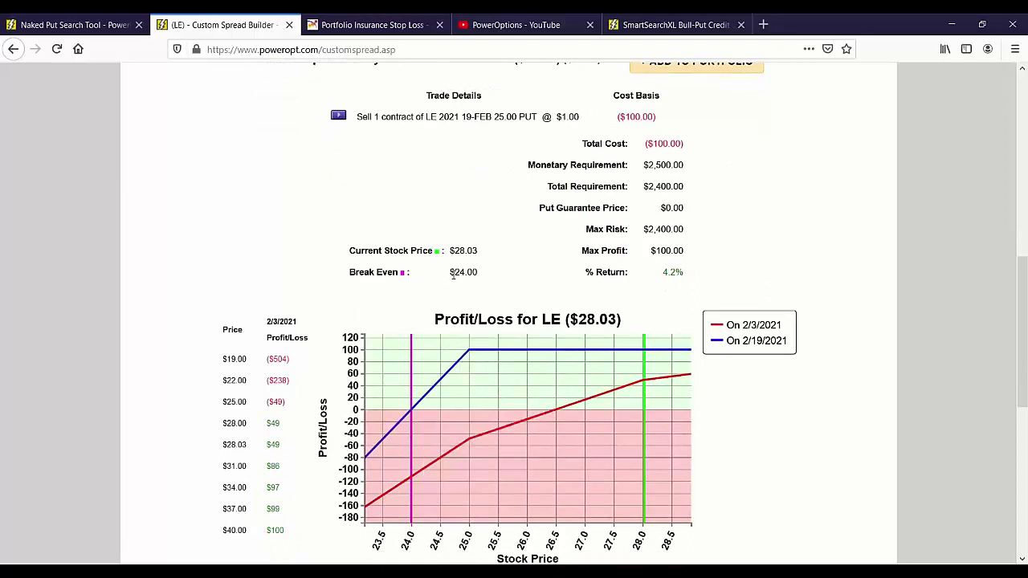
double_click(462, 275)
mouse_move(464, 347)
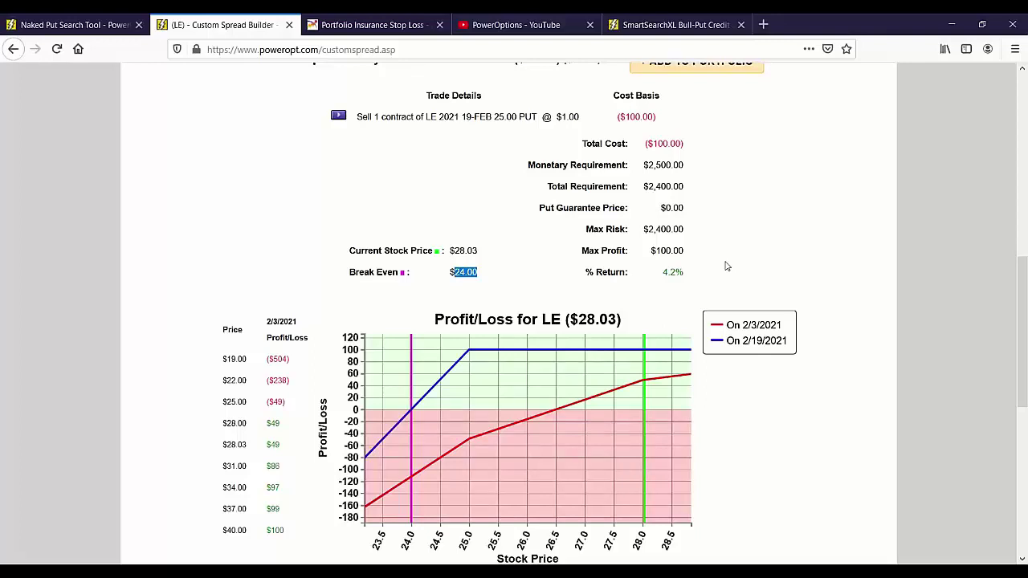
left_click_drag(657, 142, 692, 149)
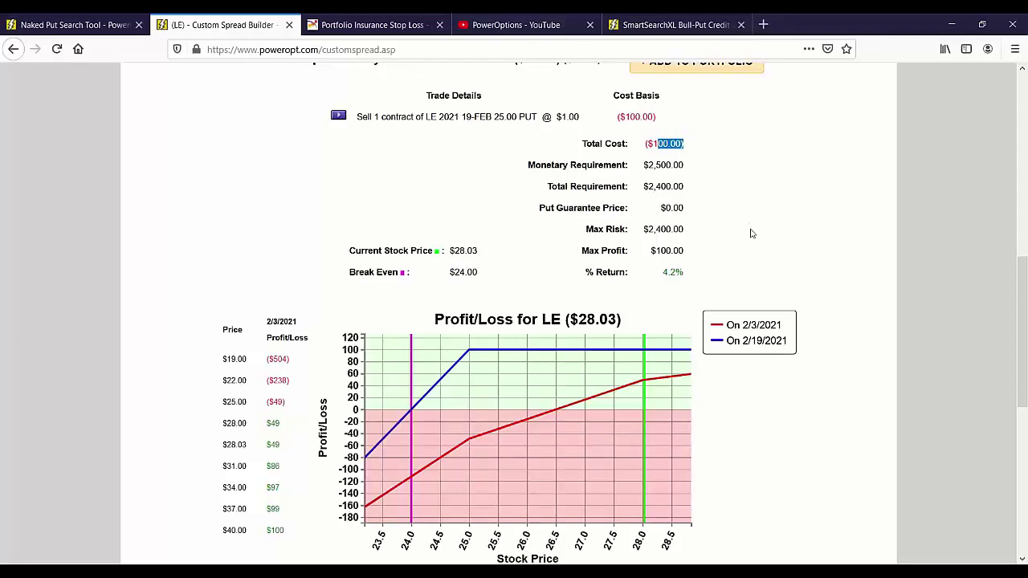
scroll(747, 236, "up", 2)
left_click(743, 237)
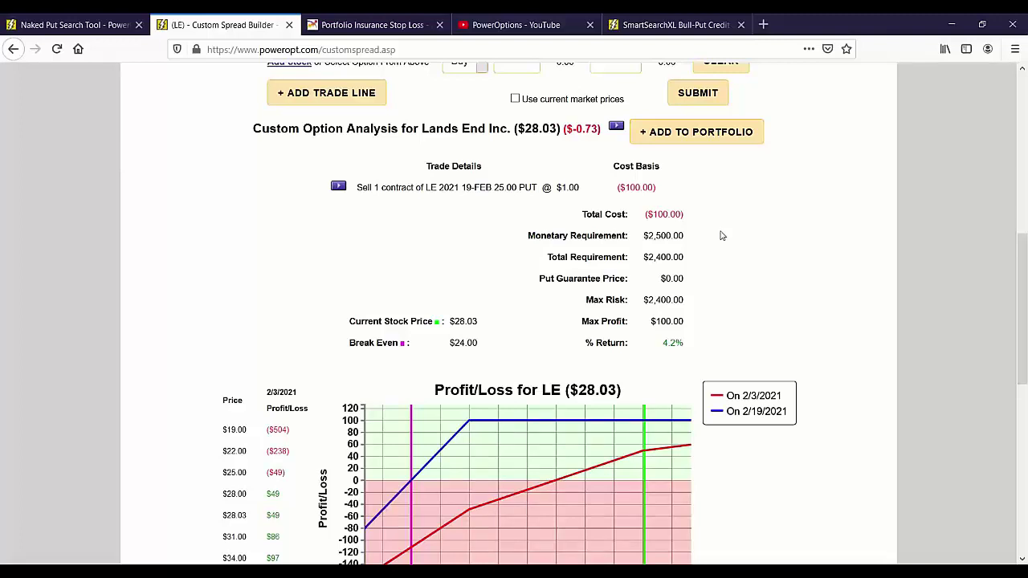
Step: Add the Lands End put position to a new portfolio named "My Paper Trades"
left_click(705, 143)
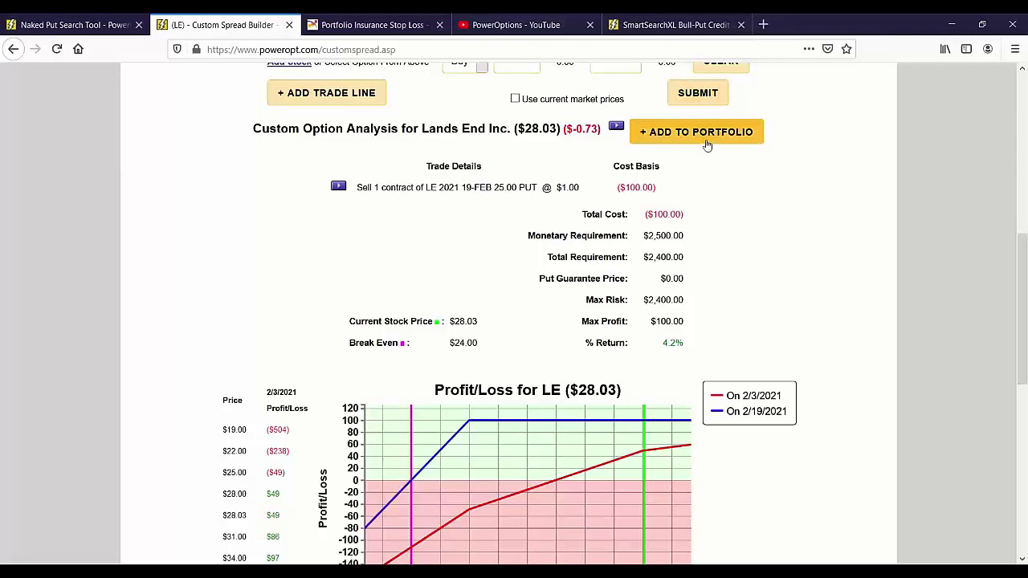
scroll(655, 340, "down", 3)
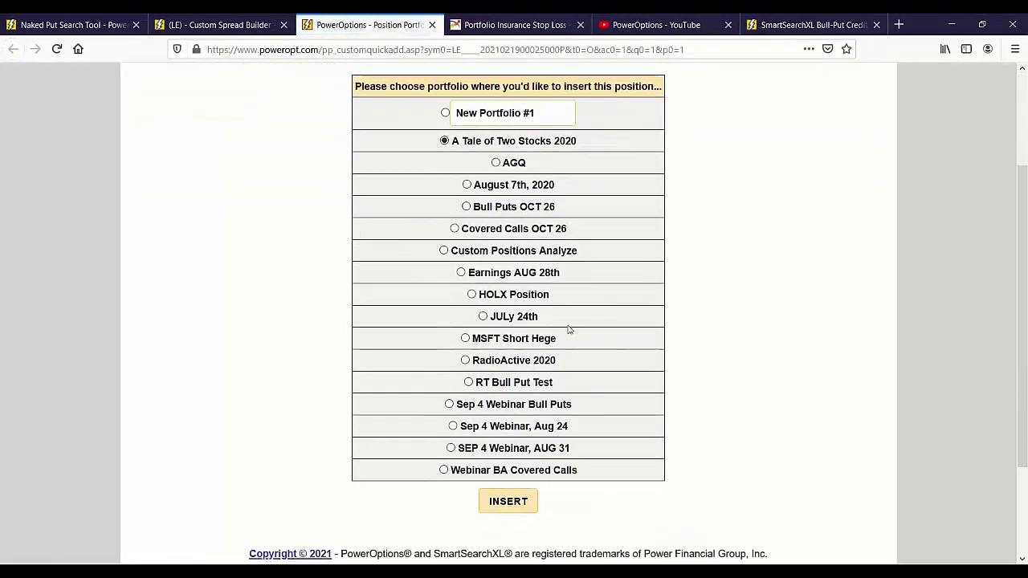
left_click(495, 163)
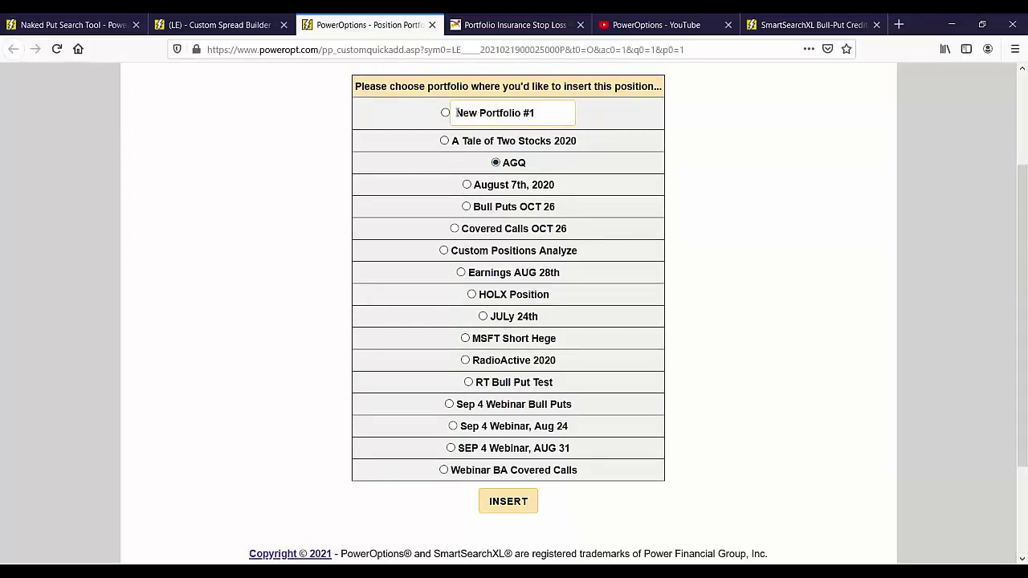
left_click(444, 112)
left_click_drag(550, 109, 443, 114)
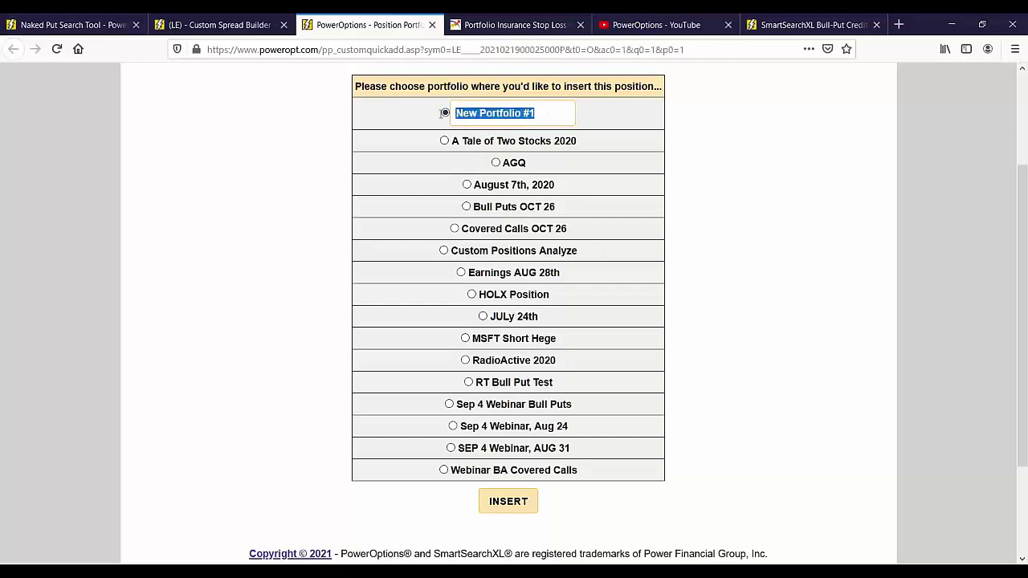
key("BackSpace")
type("My Paper Trades")
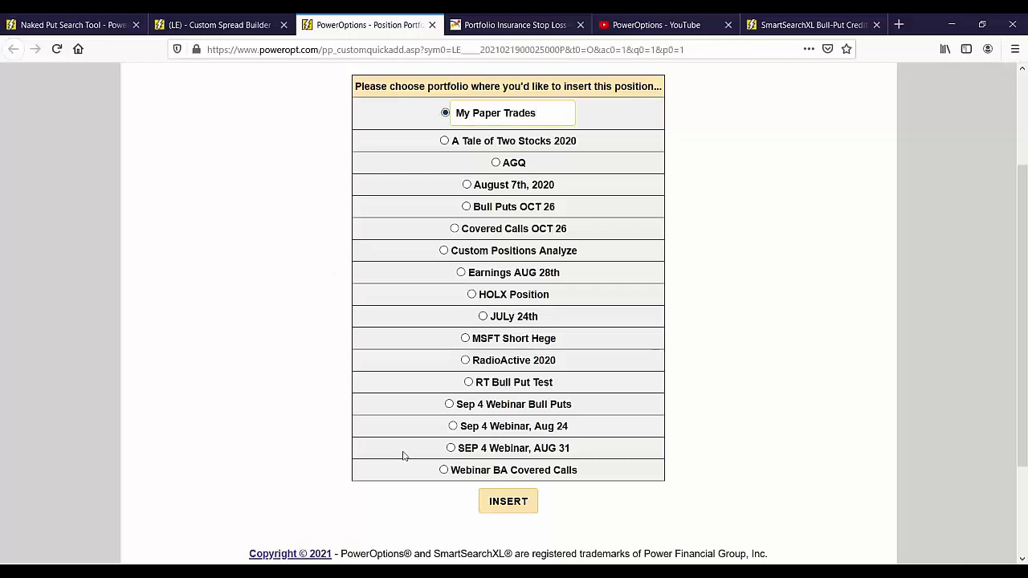
left_click(536, 508)
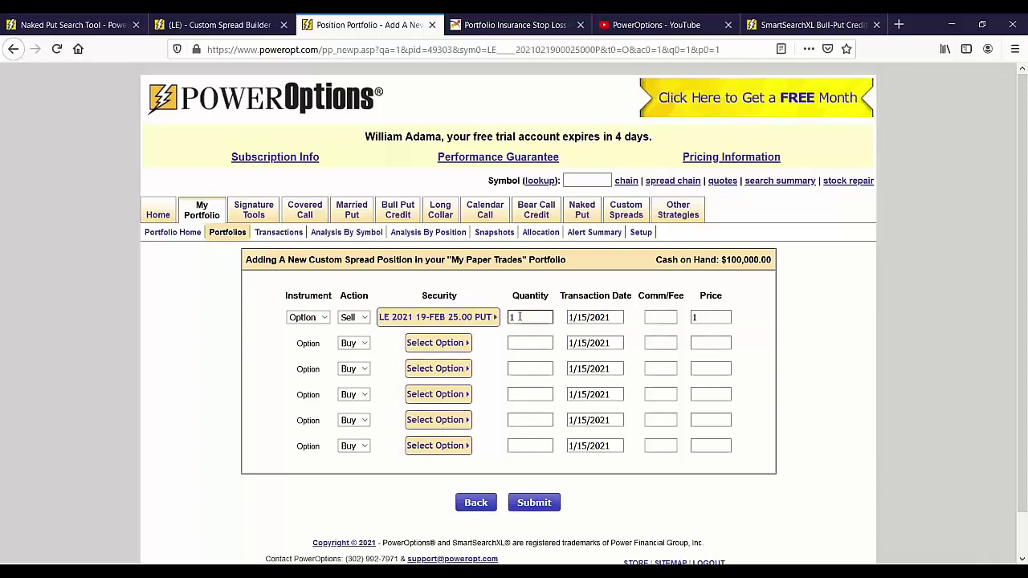
Step: Submit the sold Lands End put position to the new portfolio, leaving the commission empty
left_click(710, 317)
left_click(663, 317)
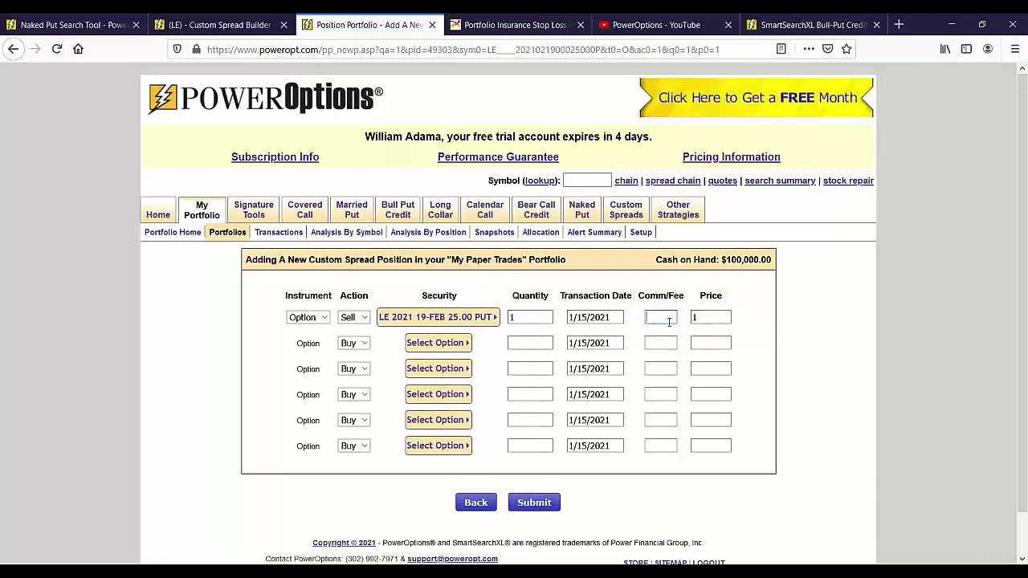
left_click(533, 503)
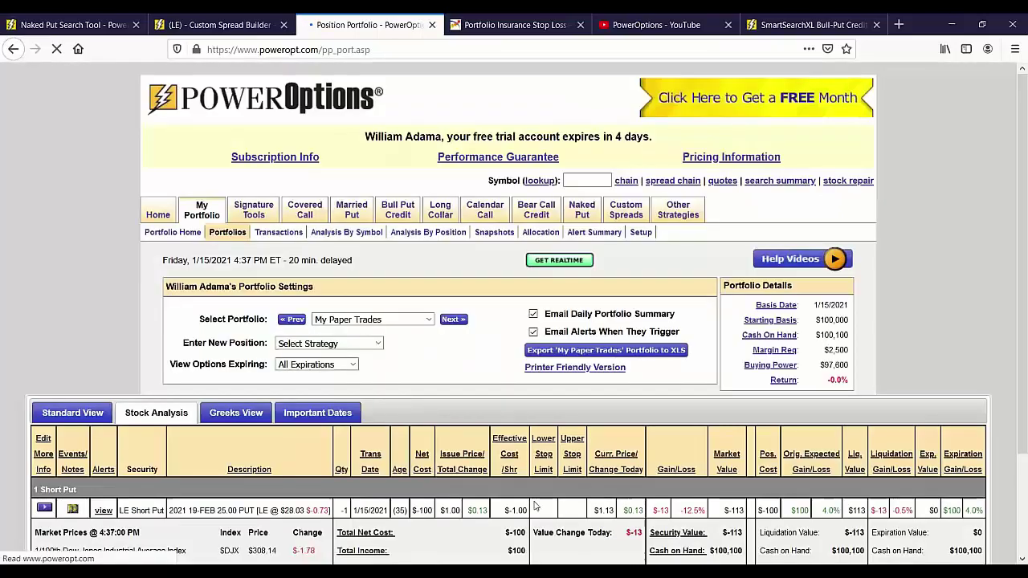
Step: Open the alert settings for the Lands End short put position in the portfolio
scroll(534, 484, "down", 3)
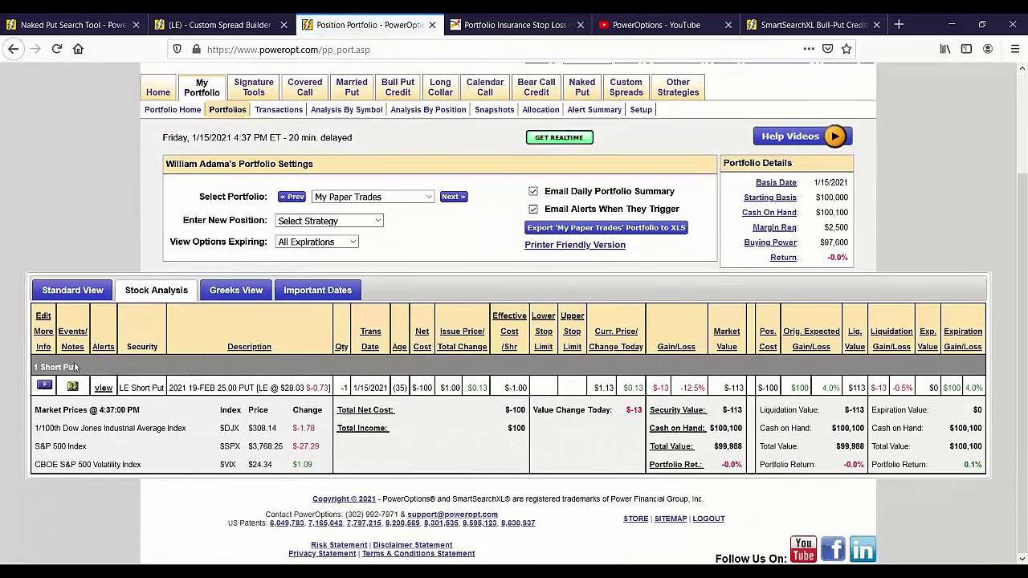
left_click_drag(83, 369, 31, 368)
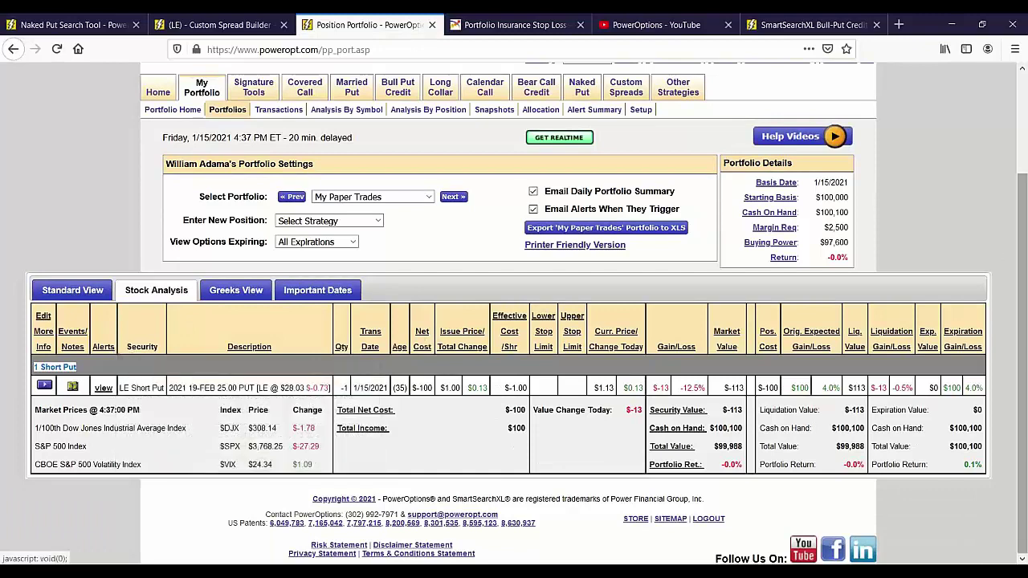
mouse_move(100, 352)
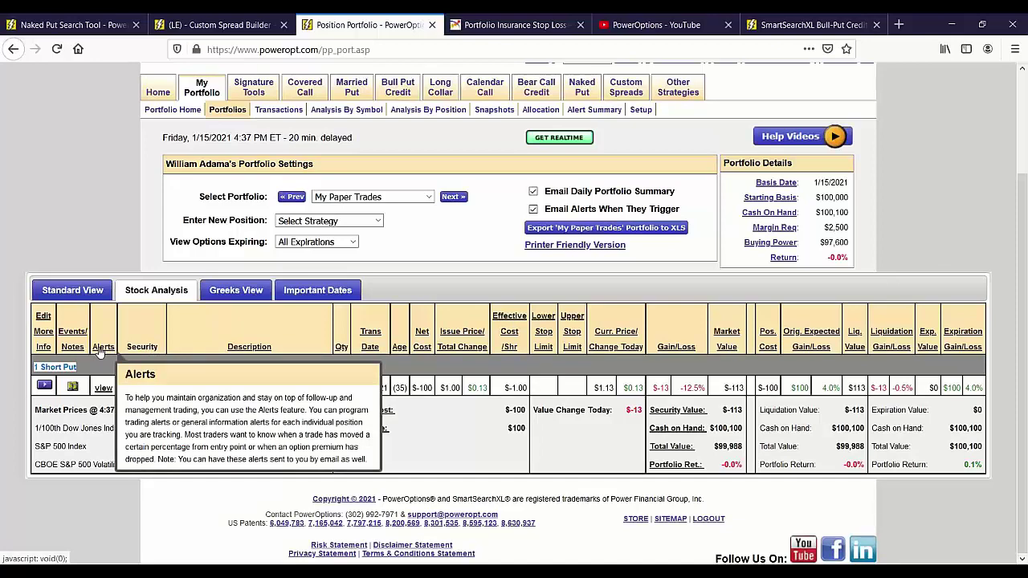
left_click(103, 389)
scroll(393, 390, "down", 3)
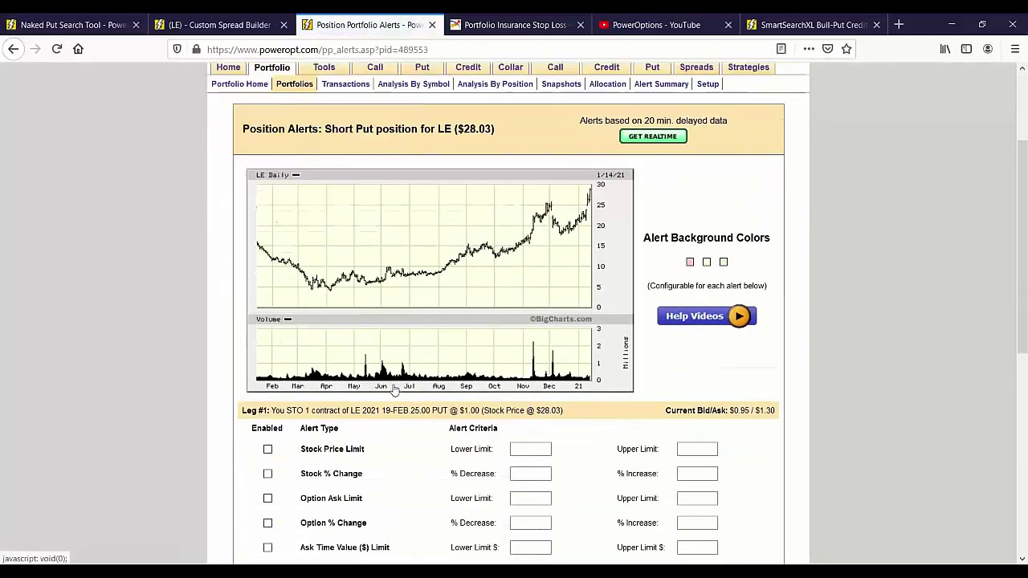
scroll(389, 386, "down", 1)
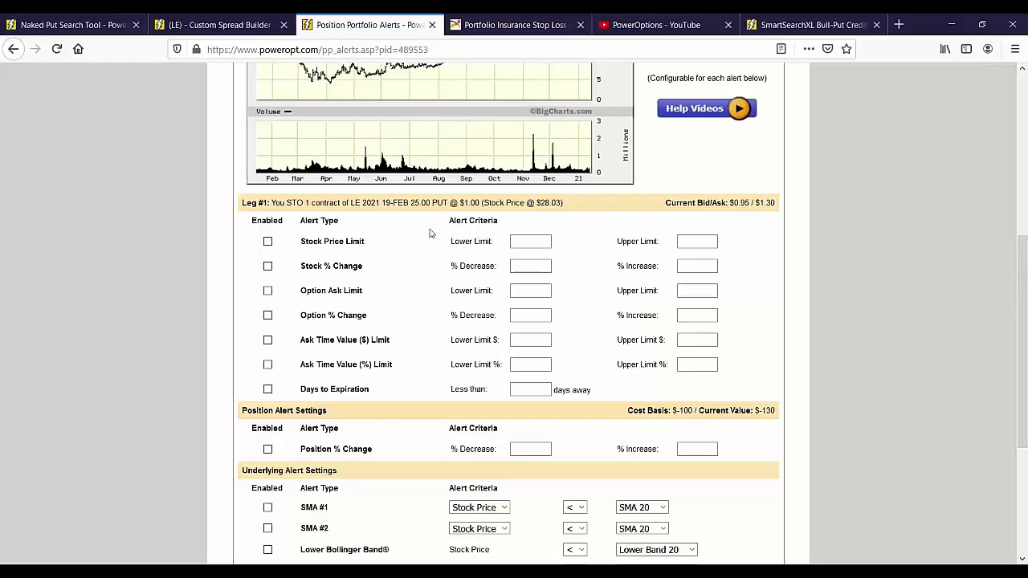
Step: Set a Stock Price Limit alert for the short put with a lower limit of 25.25 and the pink background colour
left_click_drag(410, 202, 453, 209)
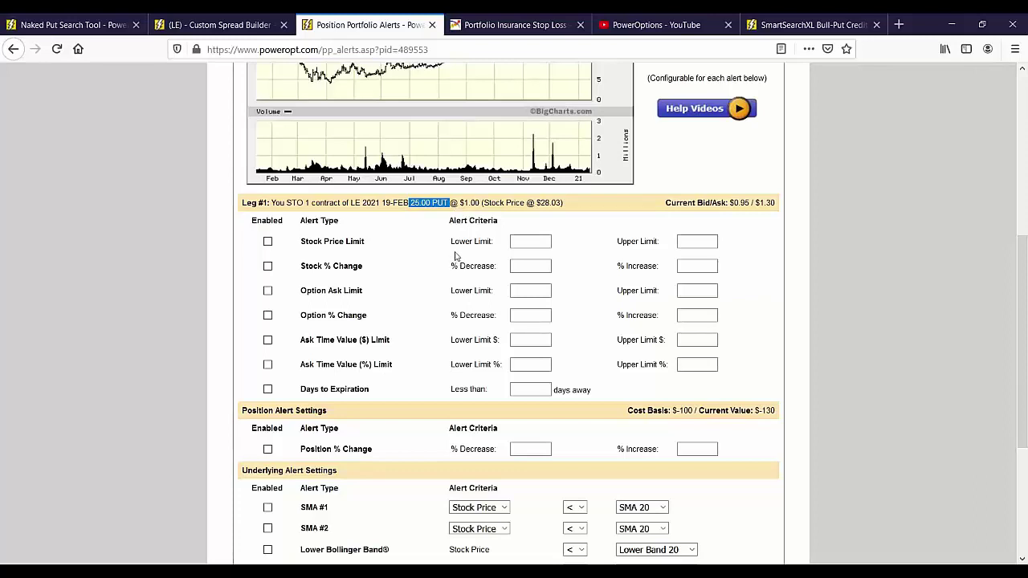
left_click(435, 219)
left_click_drag(439, 202, 412, 206)
left_click(522, 240)
type("25.25")
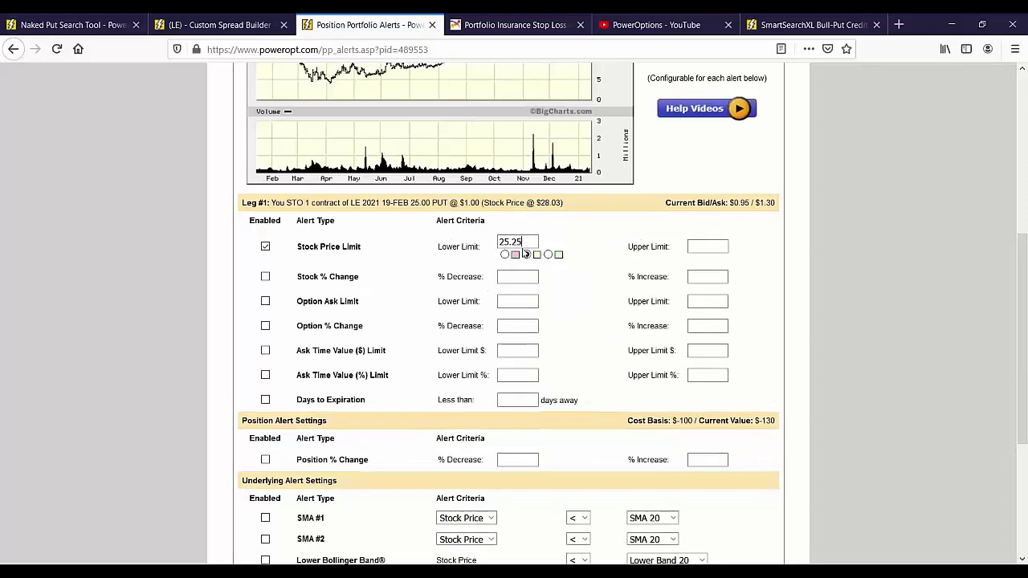
left_click(505, 254)
Step: Examine the other available alert types, including Stock % Change, Option Ask Limit and Days to Expiration
left_click_drag(359, 275, 296, 279)
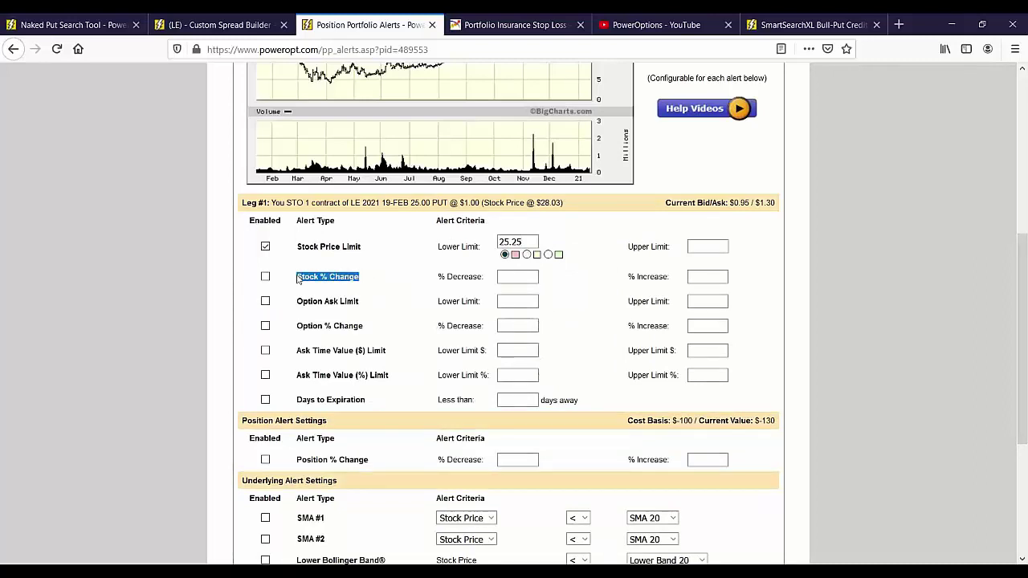
left_click_drag(363, 304, 289, 311)
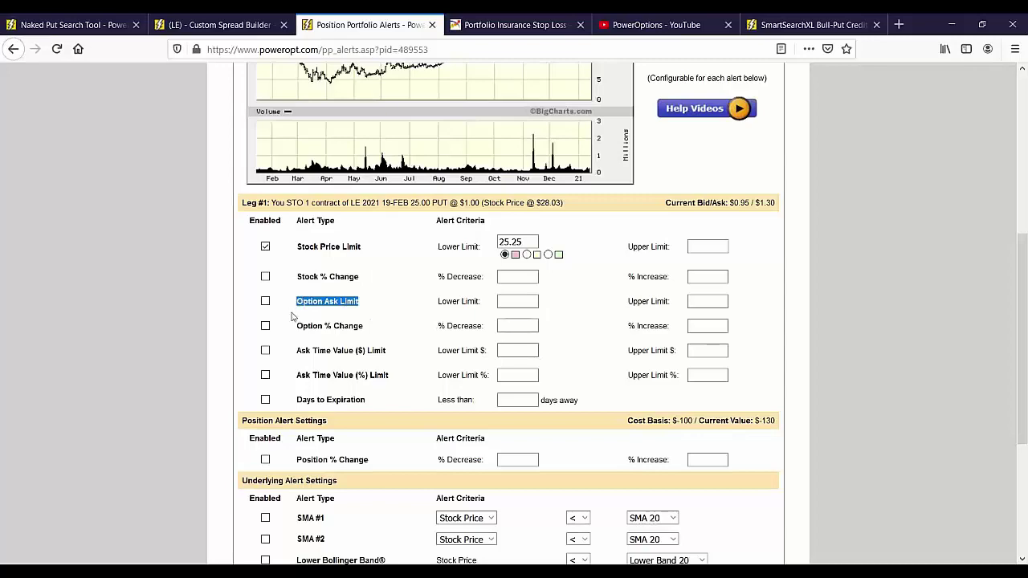
scroll(285, 315, "down", 2)
left_click_drag(386, 331, 291, 330)
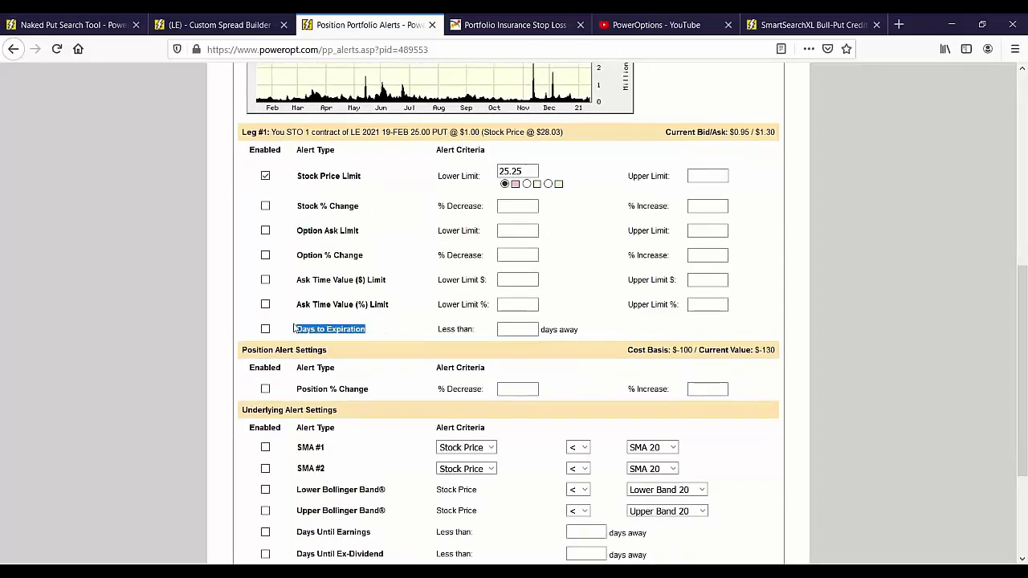
Step: Enable the Position % Change alert with an 80% increase and the green background colour
scroll(336, 362, "down", 2)
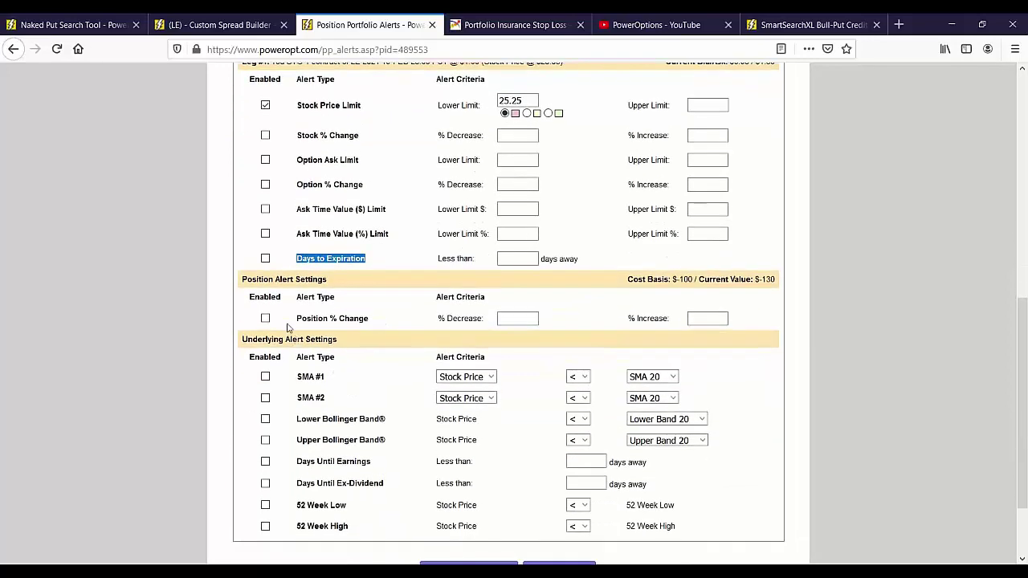
left_click(266, 319)
left_click(707, 318)
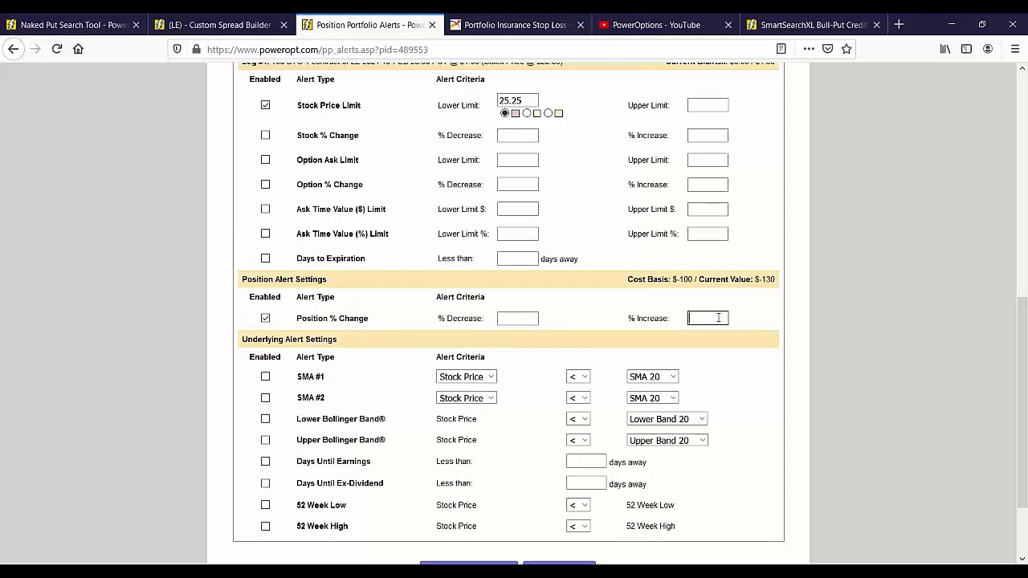
type("80")
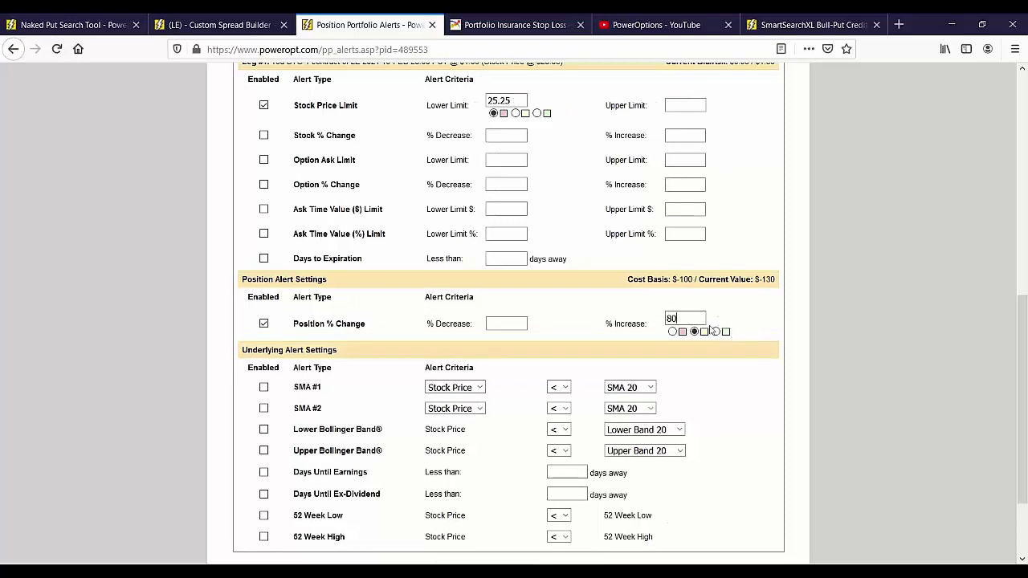
left_click(714, 331)
Step: Enable the SMA #1 alert for the stock price falling below (<) SMA 50
scroll(638, 404, "down", 2)
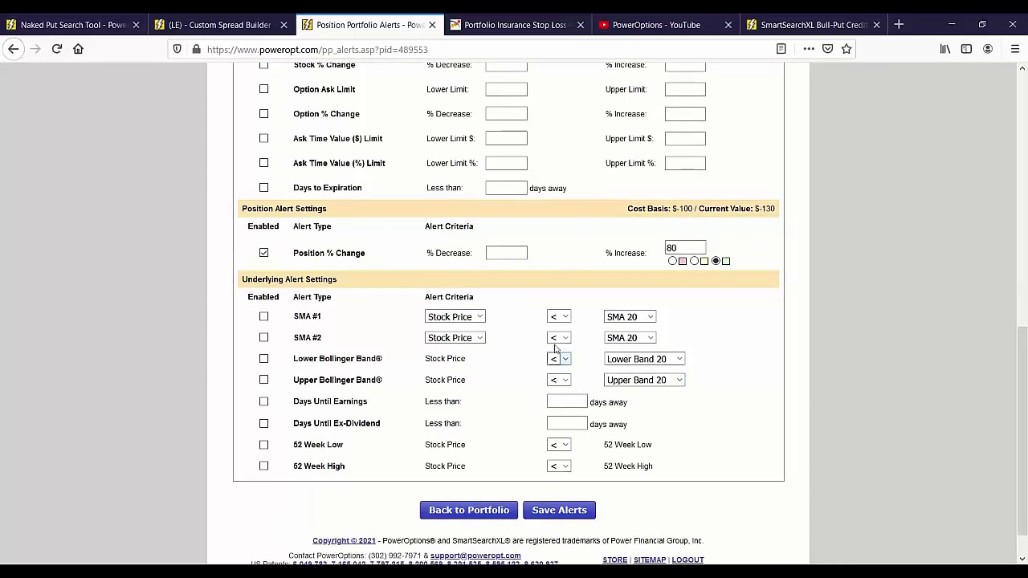
left_click(263, 317)
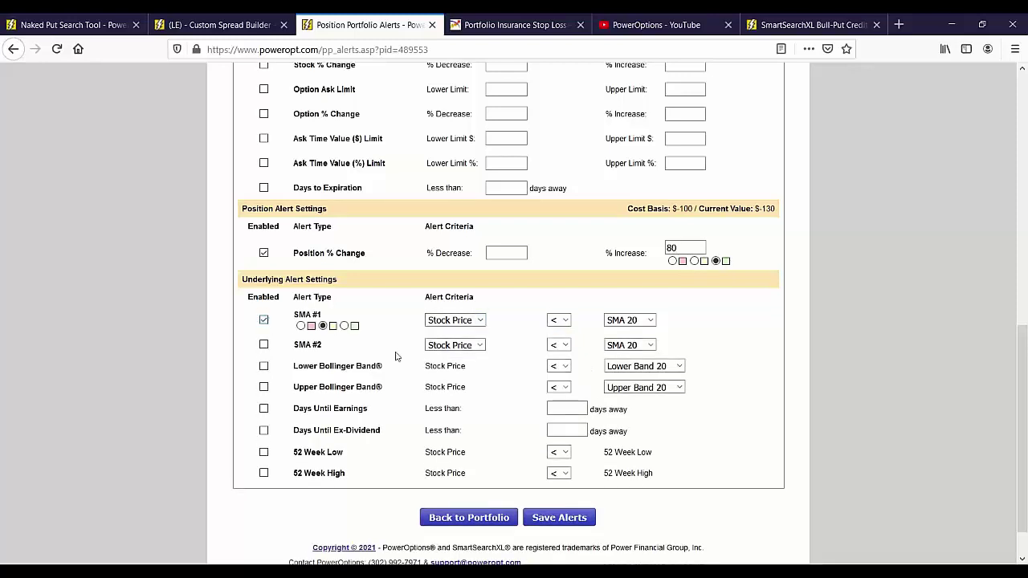
left_click(630, 321)
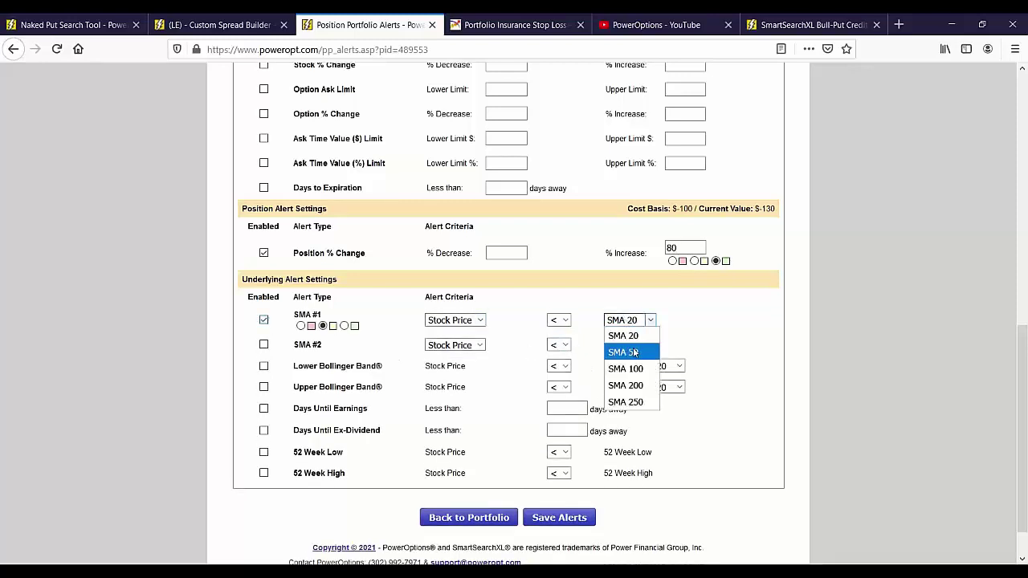
left_click(634, 353)
left_click(558, 321)
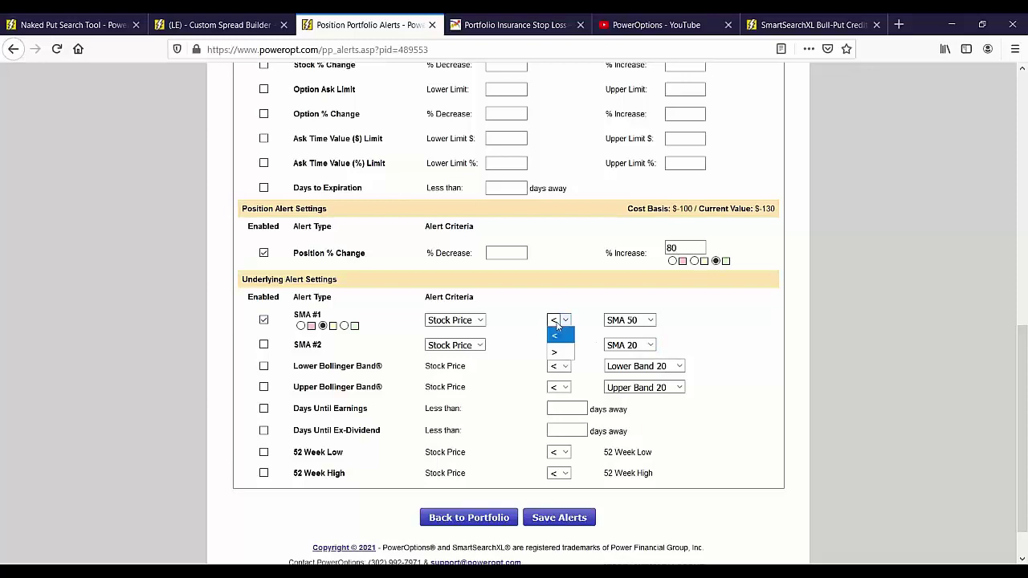
left_click(556, 335)
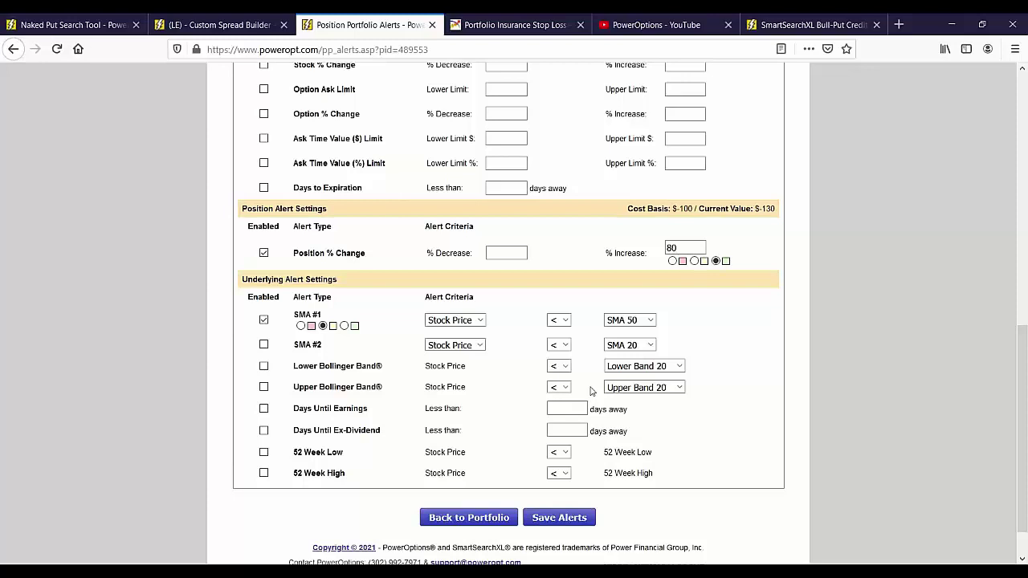
Step: Set the Days Until Earnings alert to less than 5 days away and give the SMA #1 alert the pink colour
left_click(567, 410)
type("5")
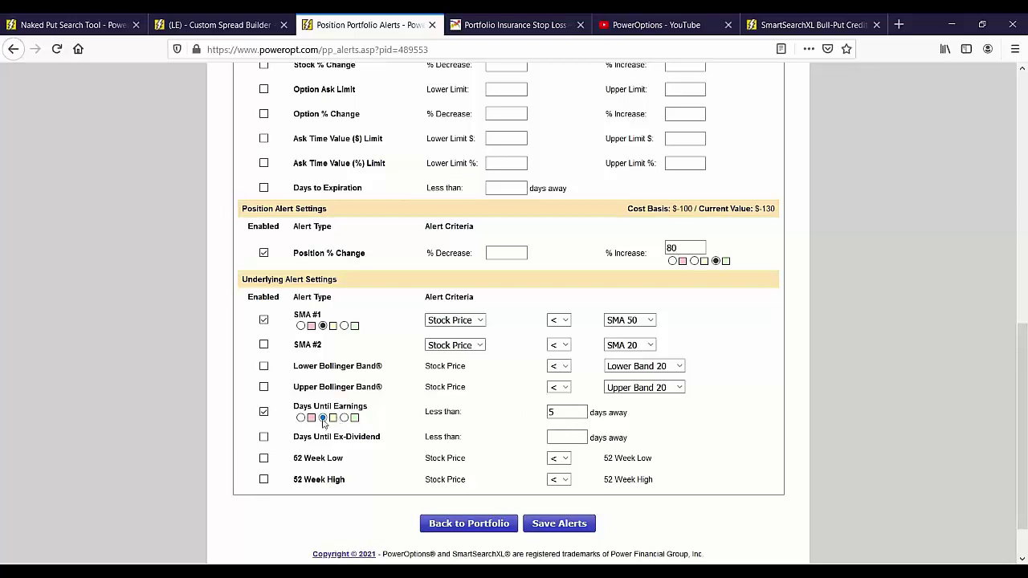
left_click(301, 325)
left_click_drag(423, 254, 477, 257)
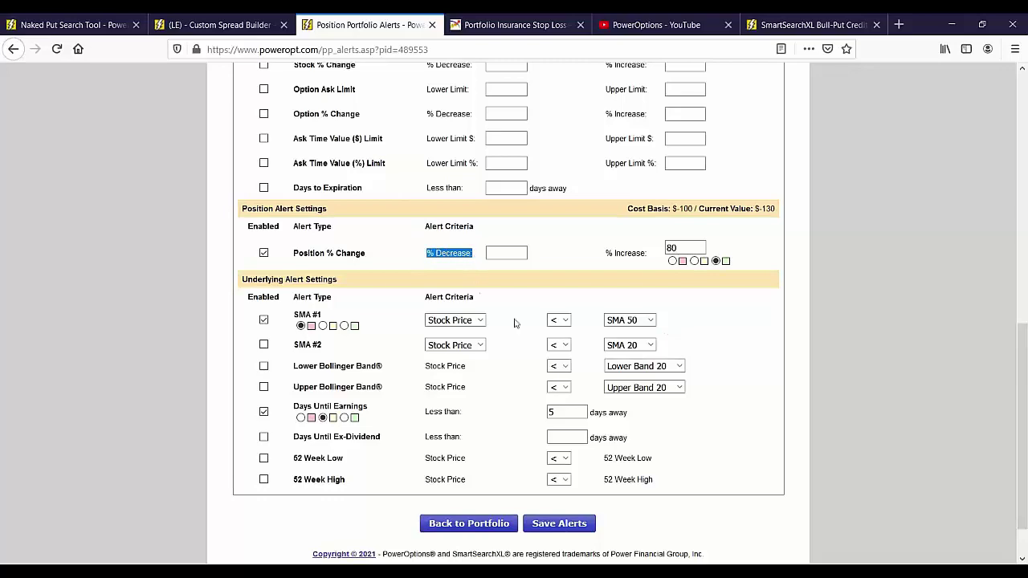
left_click(757, 327)
Step: Add an upper limit of 28.00 with the green colour to the Stock Price Limit alert and save all alerts
scroll(755, 379, "up", 2)
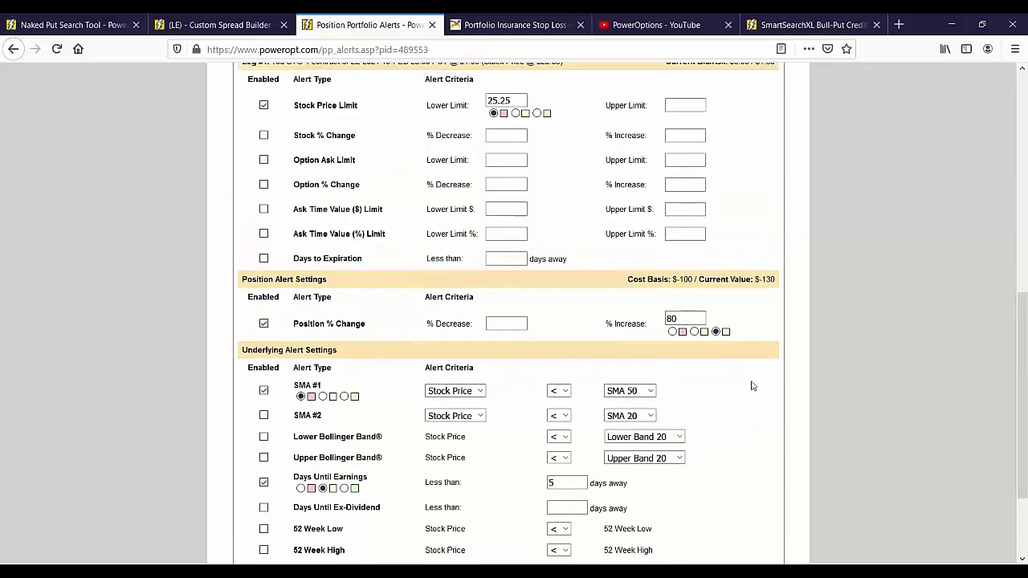
scroll(753, 386, "up", 4)
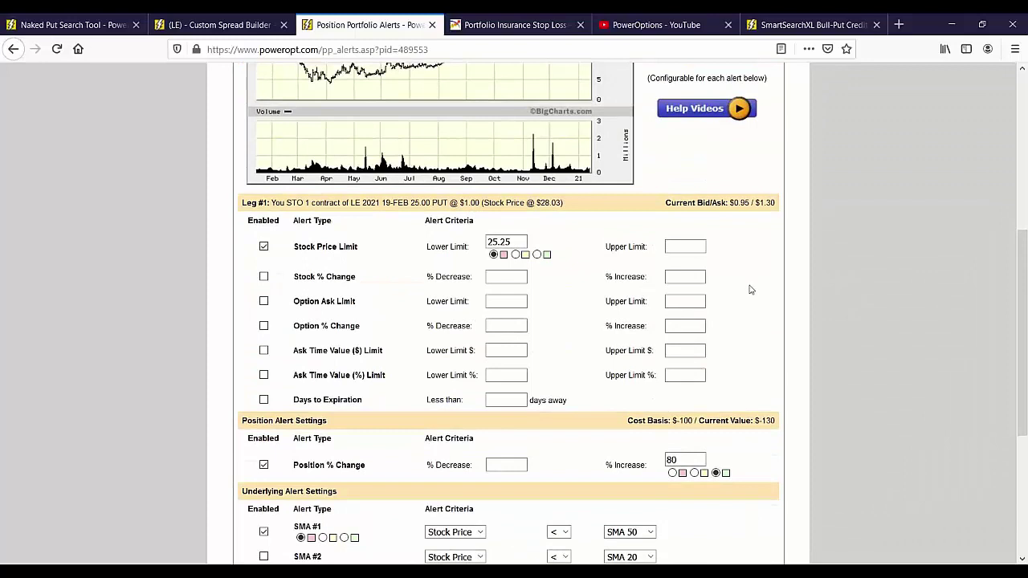
left_click(687, 248)
type("28.00")
left_click(715, 254)
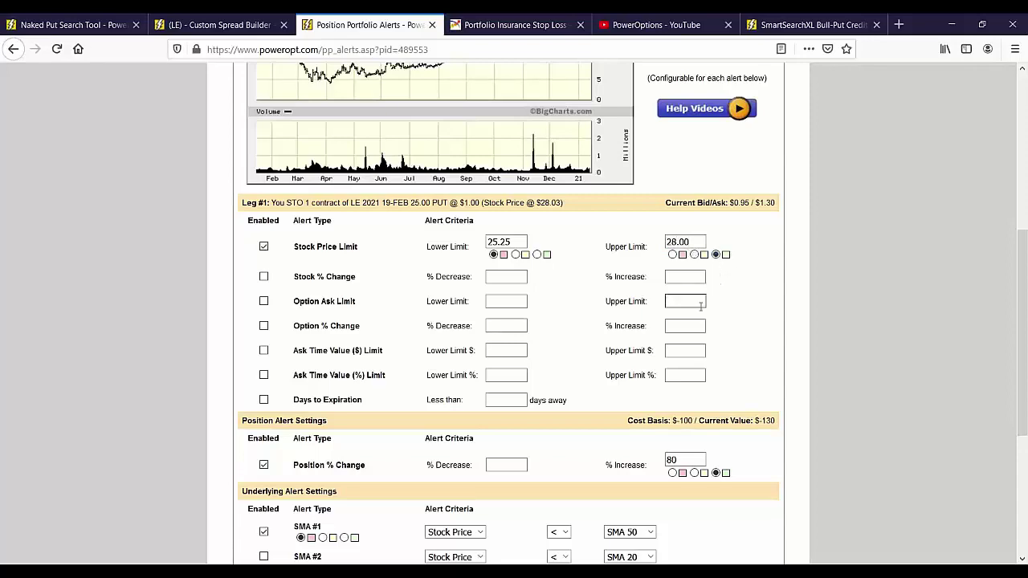
scroll(664, 338, "down", 5)
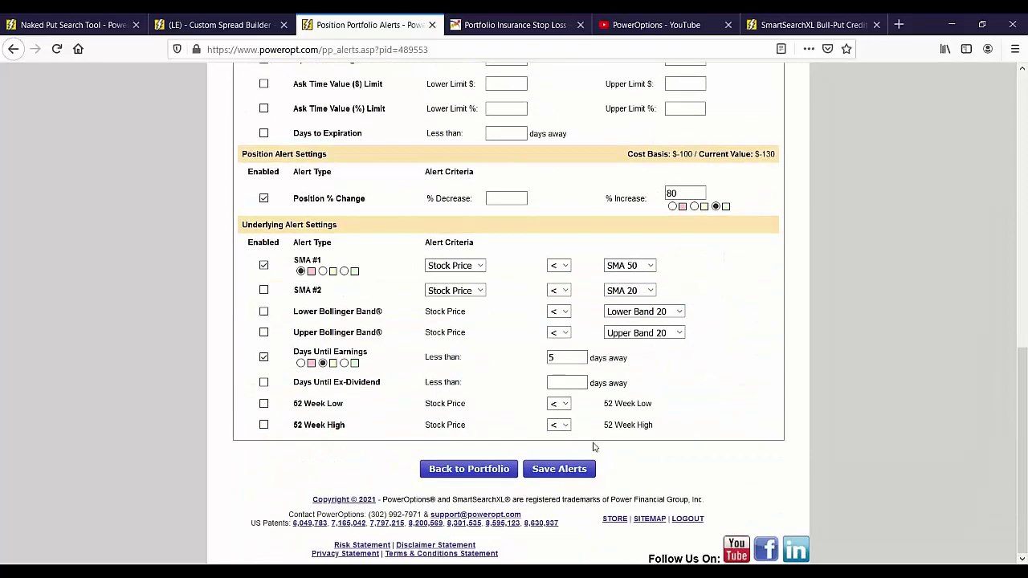
left_click(576, 476)
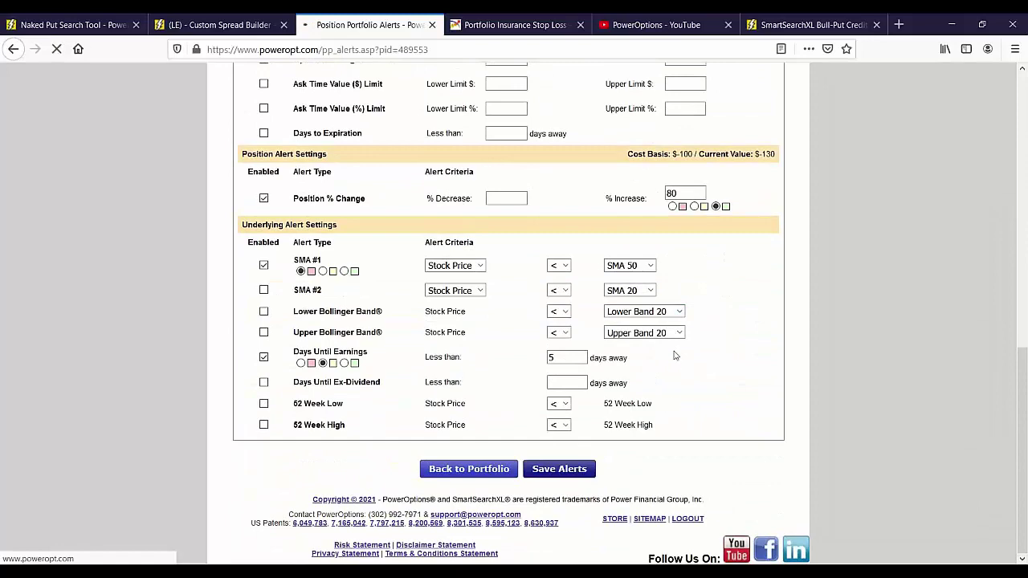
Step: Open the Position Analysis for the Lands End short put and review its profit/loss graph, expiration value and roll-out opportunities
scroll(659, 370, "down", 3)
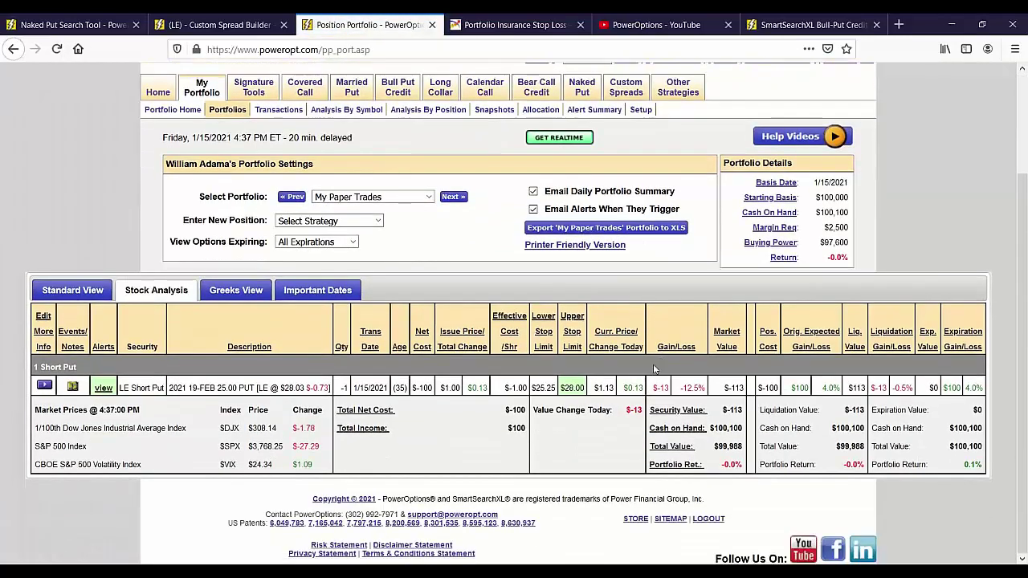
left_click_drag(562, 388, 586, 391)
left_click(72, 387)
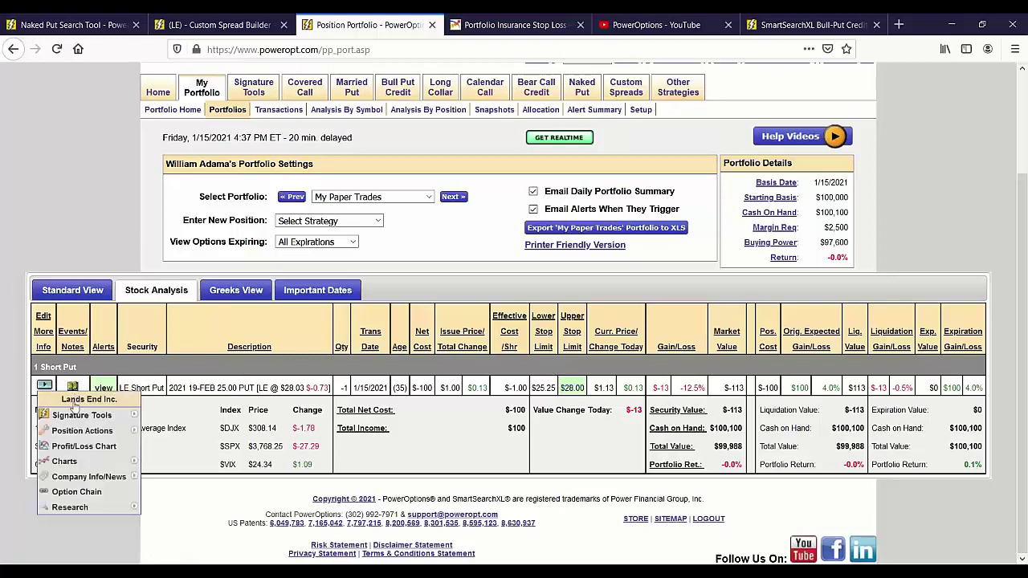
mouse_move(80, 430)
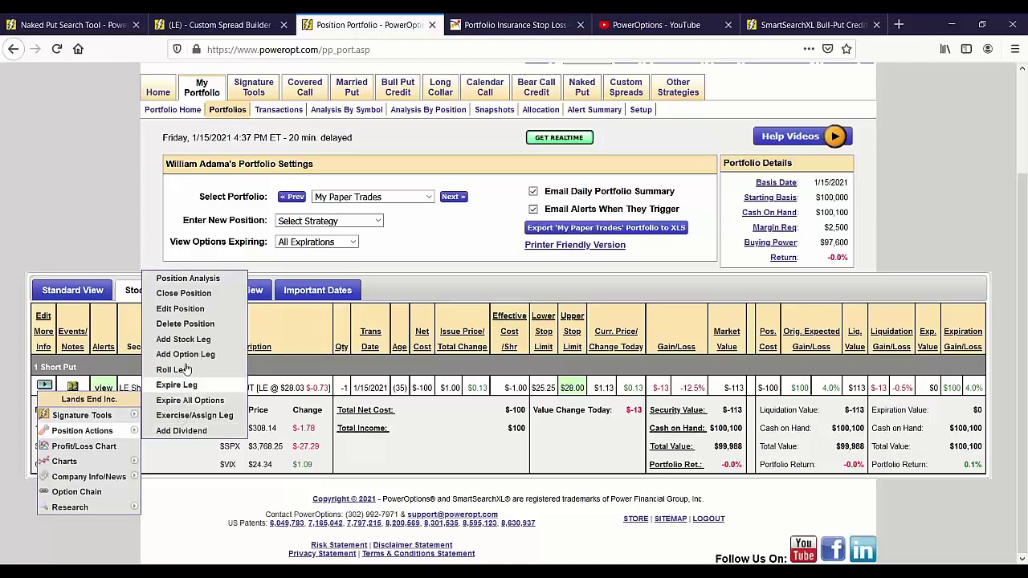
left_click(187, 278)
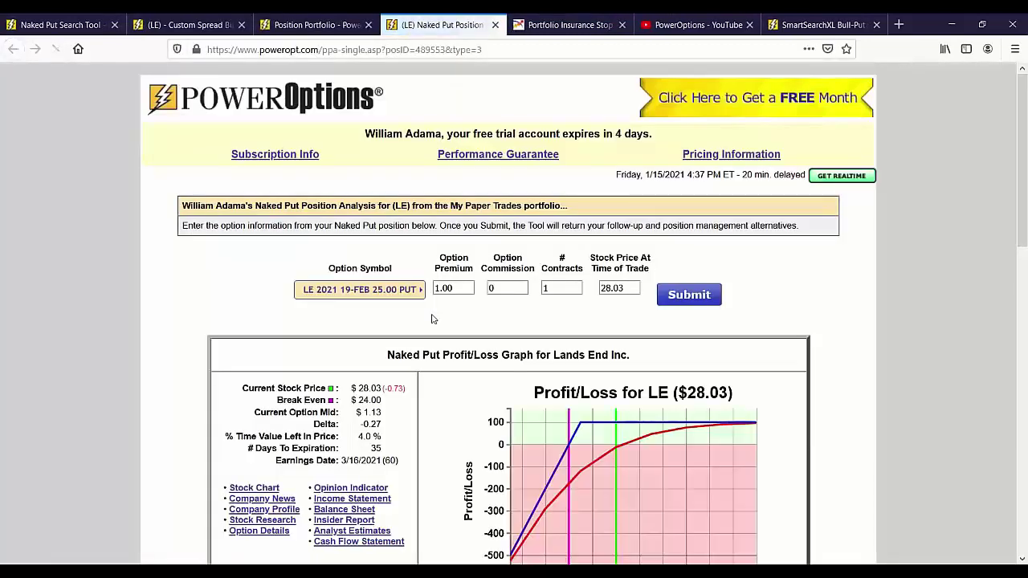
scroll(432, 320, "down", 5)
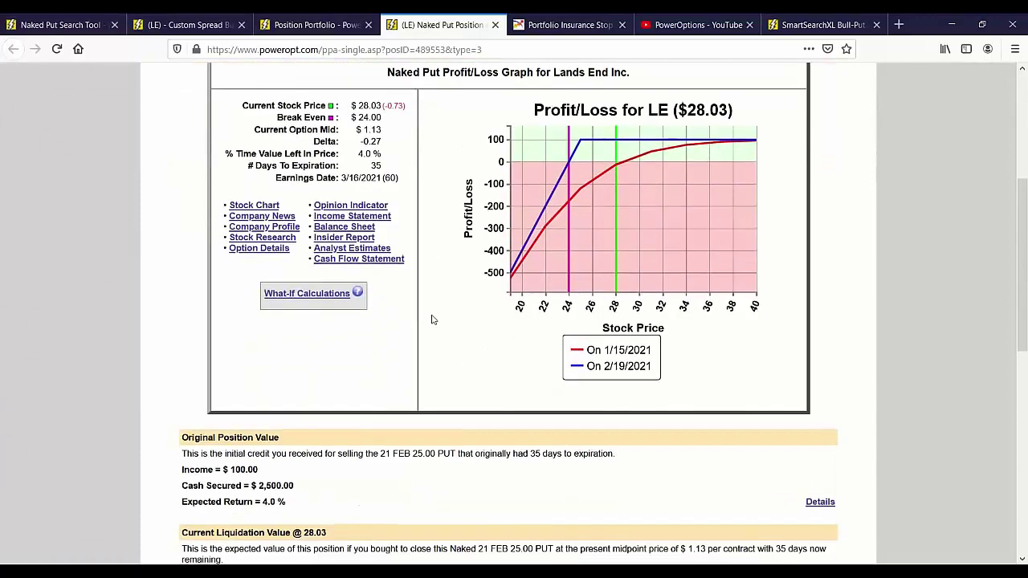
scroll(432, 319, "down", 10)
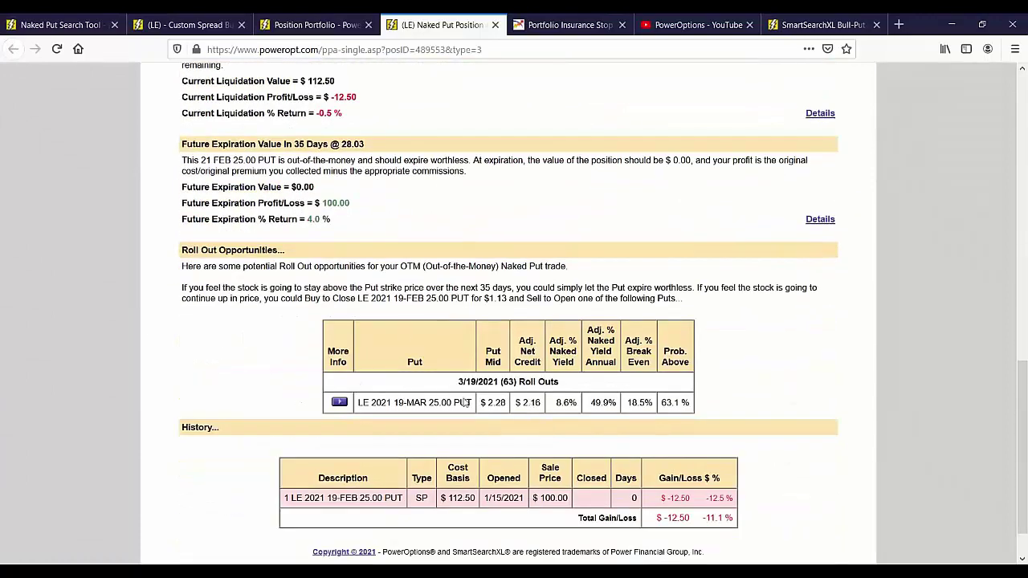
left_click_drag(514, 402, 617, 403)
left_click(494, 24)
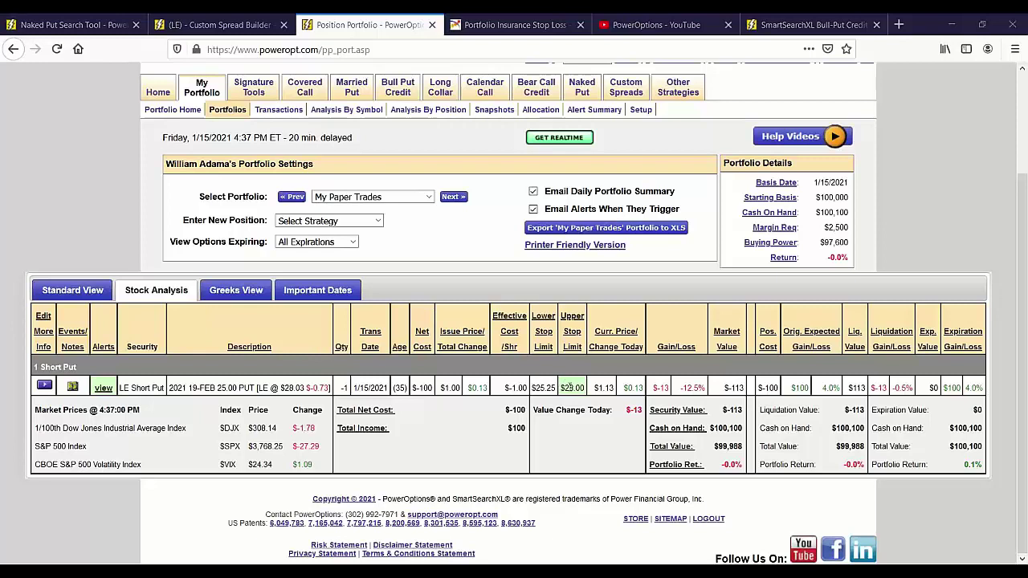
Step: Examine the lower and upper stop limits and the option description of the short put in the portfolio
left_click_drag(531, 388, 564, 391)
left_click(560, 399)
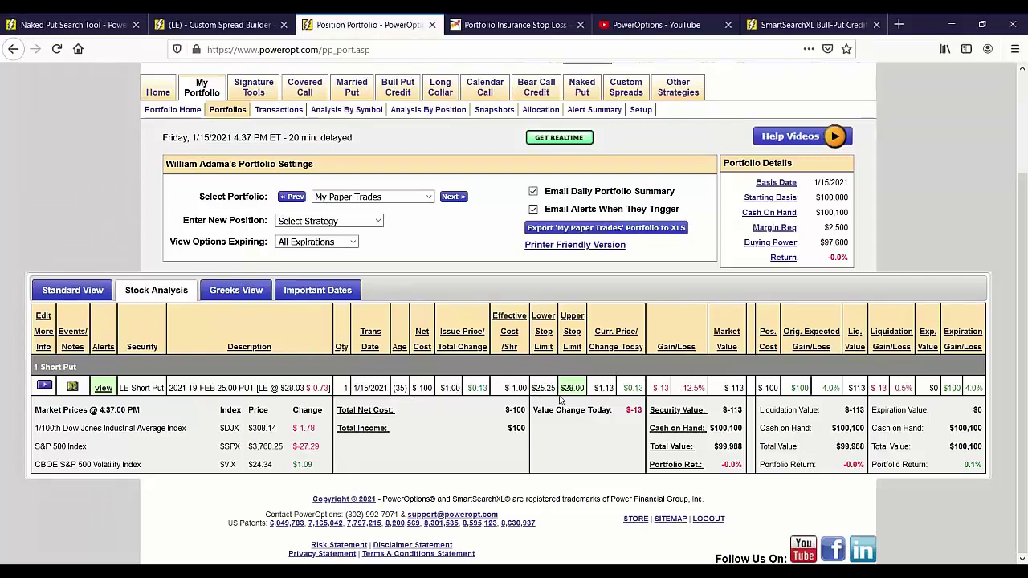
double_click(542, 389)
left_click(199, 388)
left_click_drag(198, 388, 255, 389)
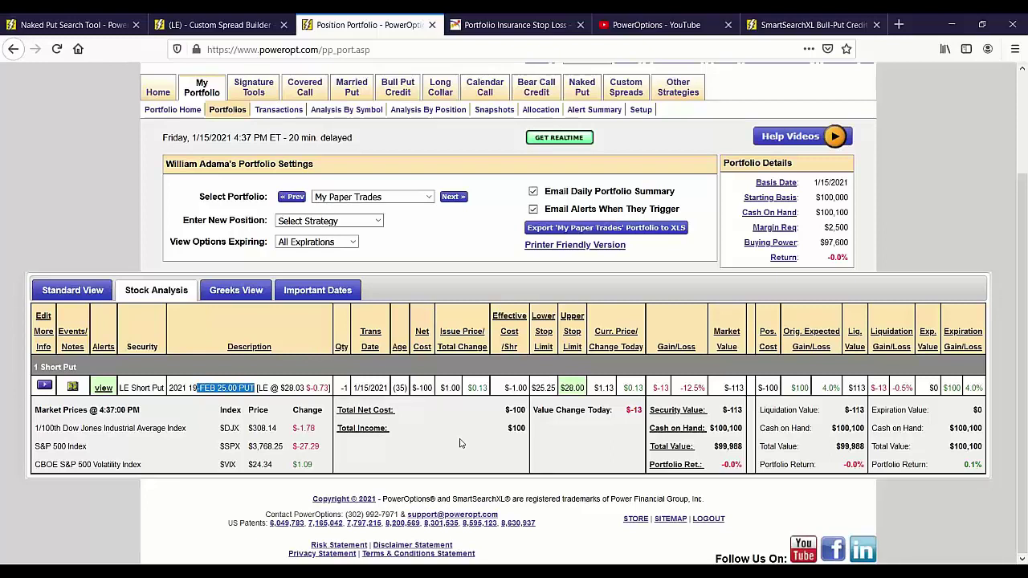
Step: Open the profit/loss chart of the Lands End short put and look through the March 19 2021 options in the spread builder
left_click(46, 387)
left_click(84, 446)
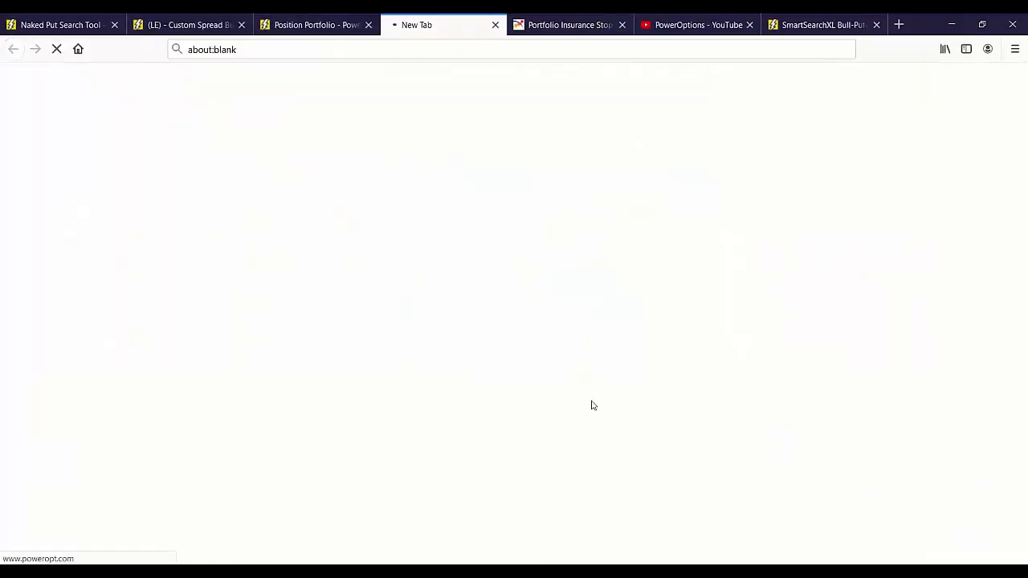
scroll(586, 400, "up", 5)
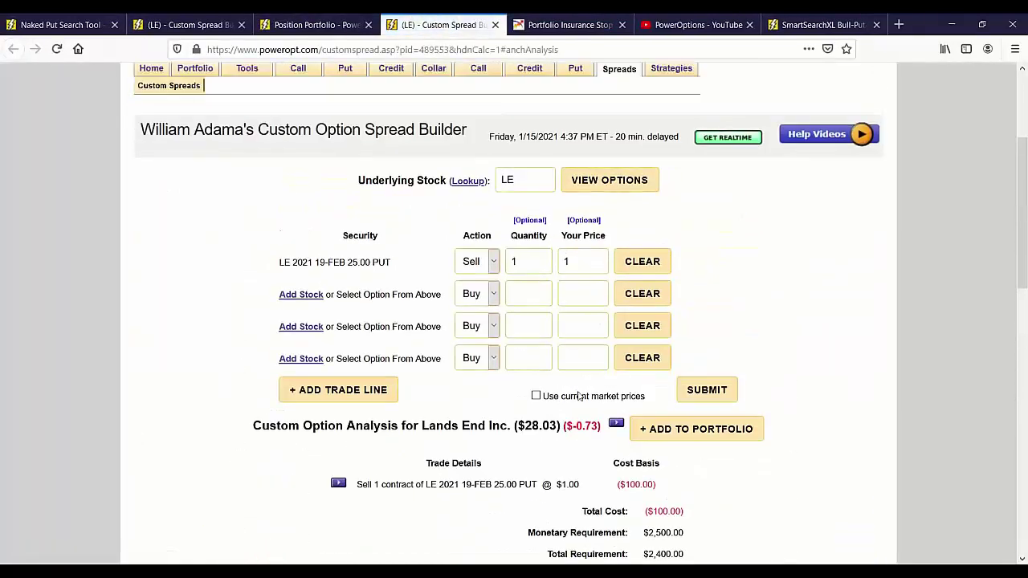
left_click(609, 179)
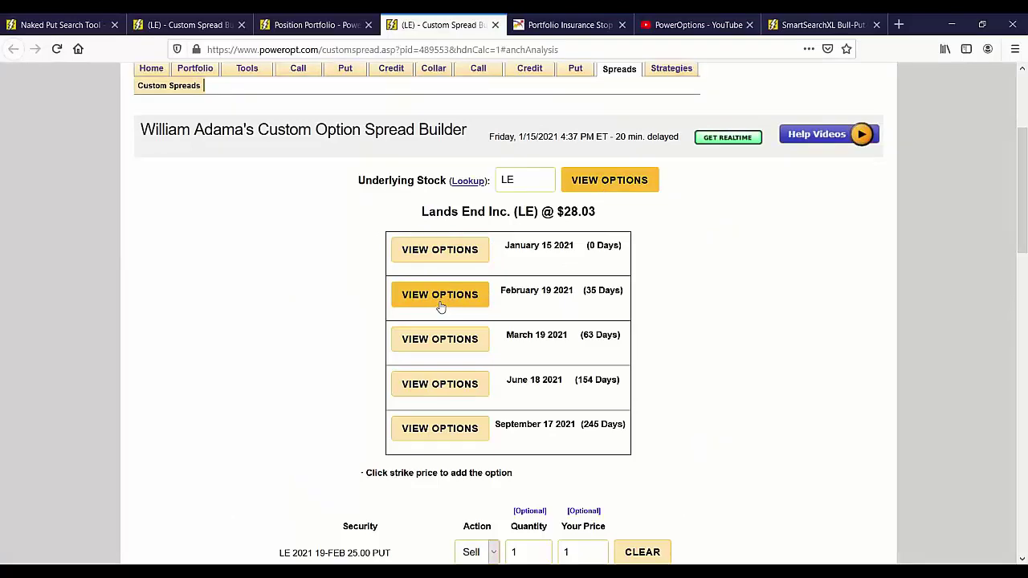
left_click(440, 339)
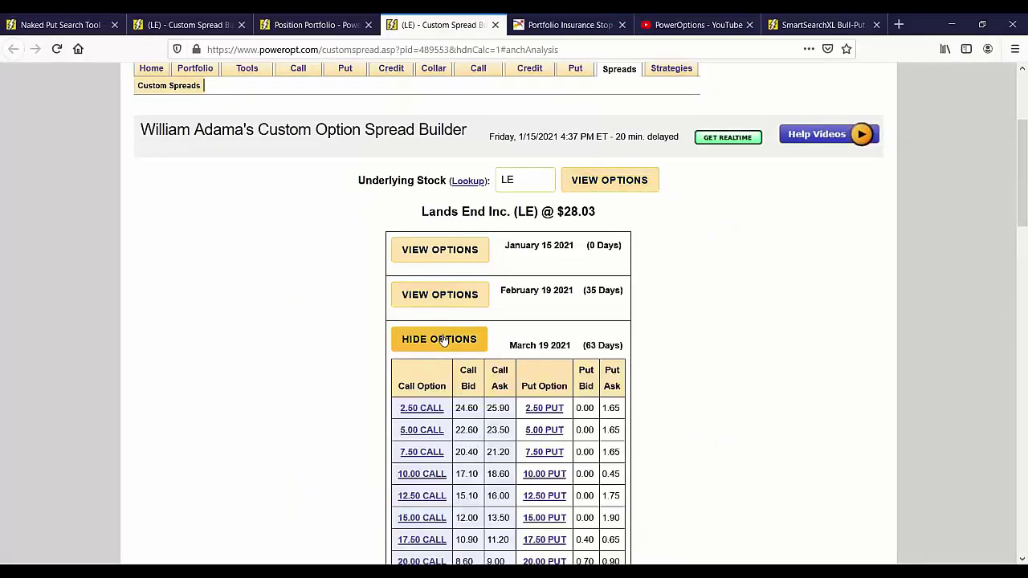
scroll(442, 340, "down", 3)
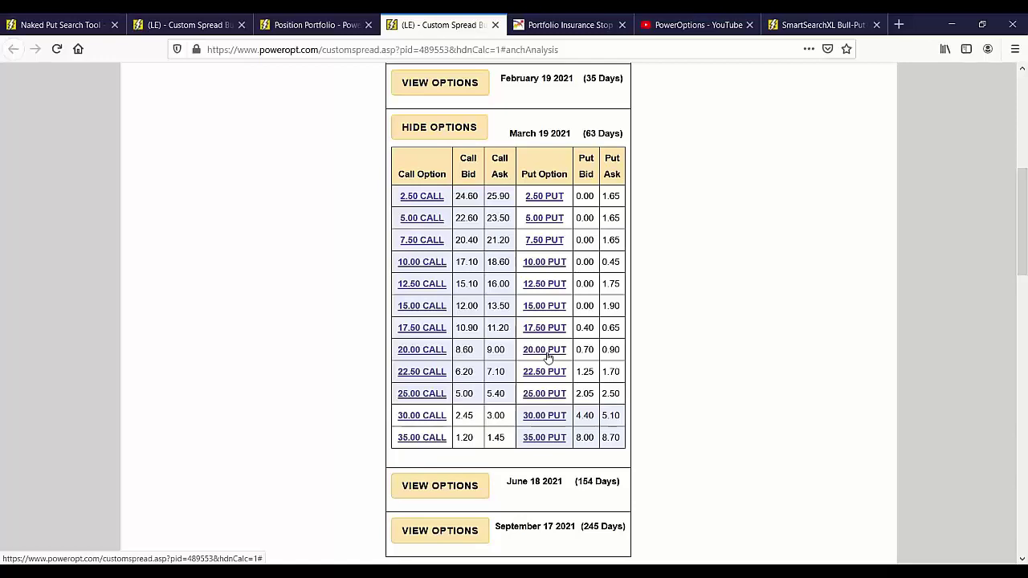
Step: Circle and mark the bend near 25.0 on the profit/loss graph's expiration line and handwrite "1% Rule" beside the legend
scroll(549, 357, "down", 5)
scroll(548, 357, "down", 1)
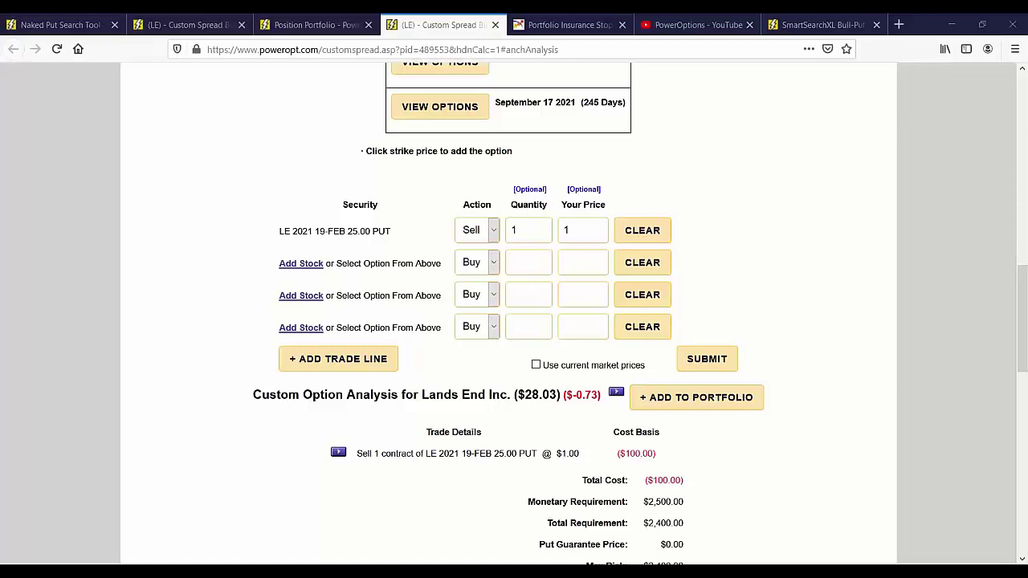
scroll(743, 223, "down", 5)
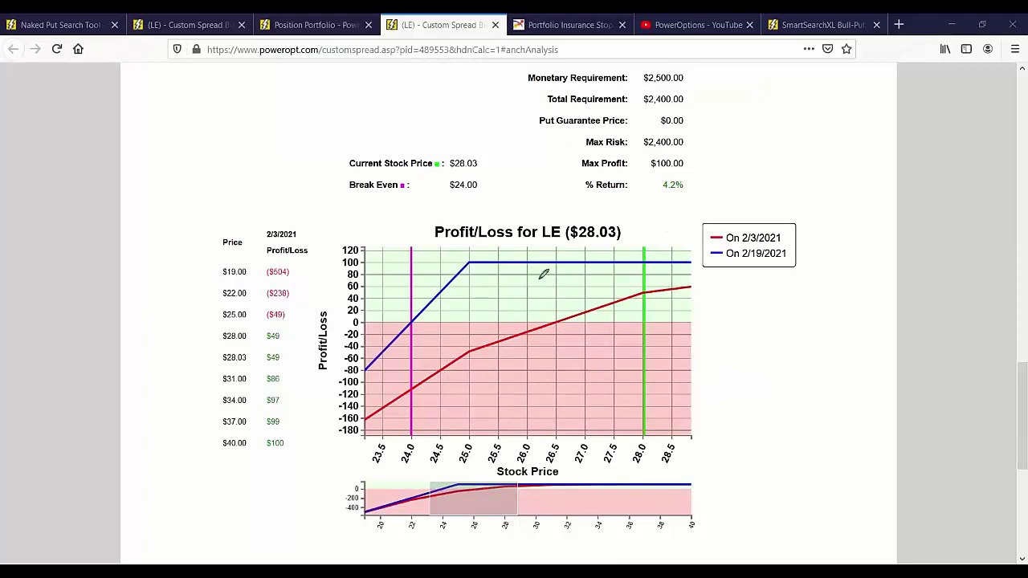
mouse_move(479, 254)
left_mouse_down()
mouse_move(457, 270)
mouse_move(477, 252)
left_mouse_up()
left_click_drag(477, 253, 474, 298)
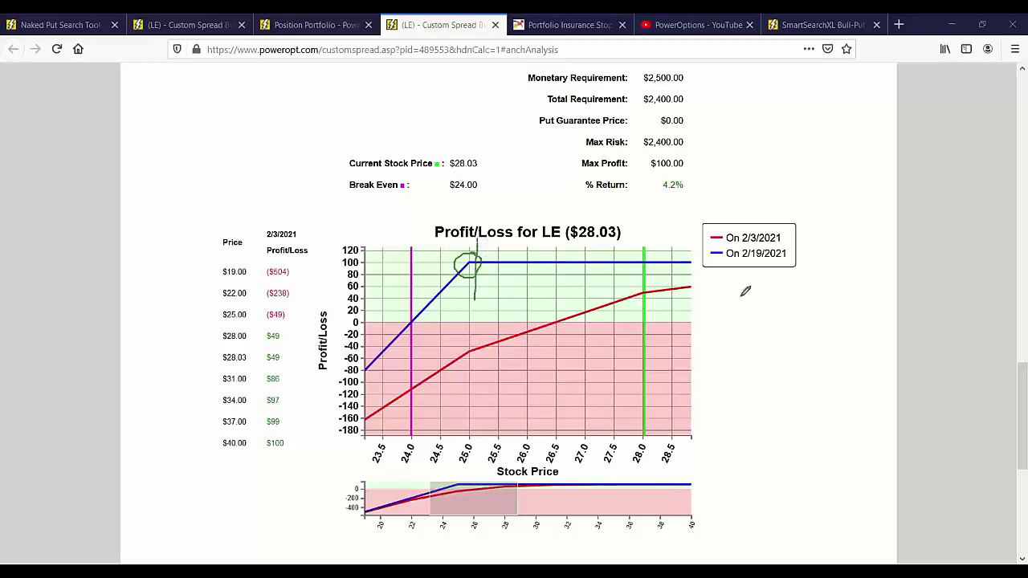
mouse_move(827, 219)
left_mouse_down()
mouse_move(819, 249)
mouse_move(857, 218)
mouse_move(840, 253)
mouse_move(851, 244)
left_mouse_up()
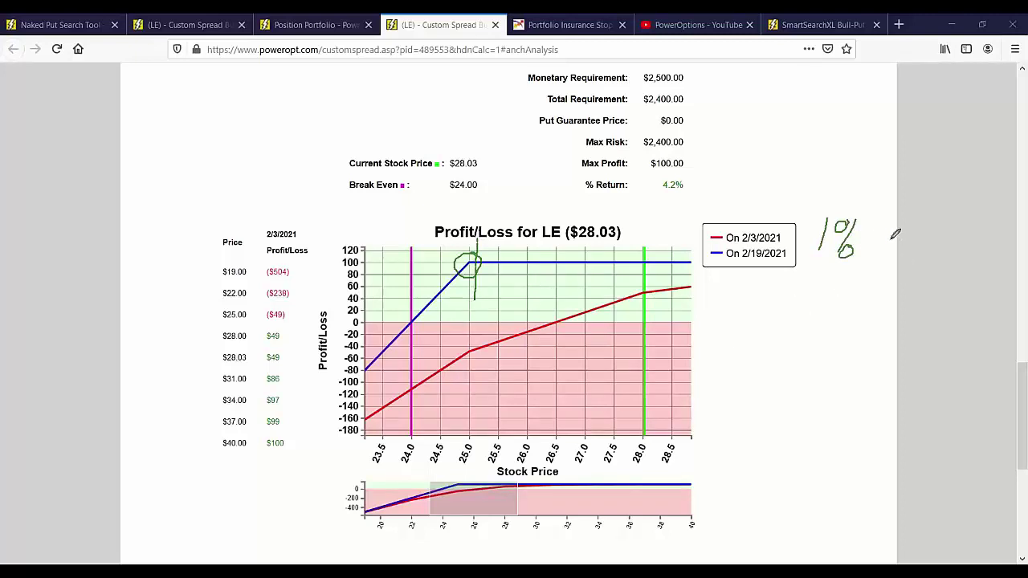
mouse_move(875, 224)
left_mouse_down()
mouse_move(872, 253)
mouse_move(883, 238)
mouse_move(910, 262)
mouse_move(925, 249)
mouse_move(929, 259)
left_mouse_up()
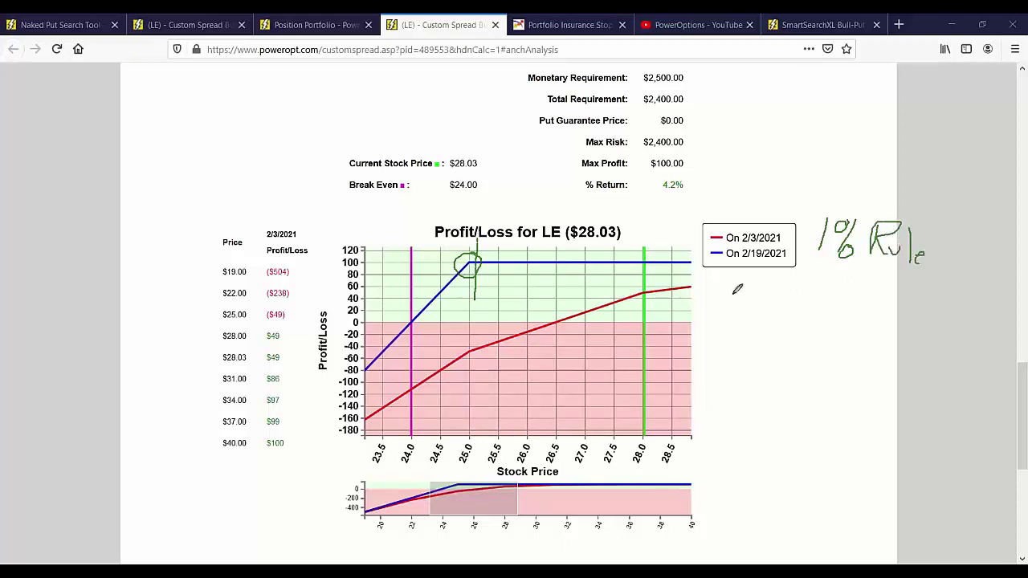
Step: Circle the $28.03 stock price and the $24.00 break-even, and handwrite "7%" below the "1% Rule" note
mouse_move(631, 217)
left_mouse_down()
mouse_move(582, 211)
mouse_move(594, 250)
mouse_move(632, 215)
left_mouse_up()
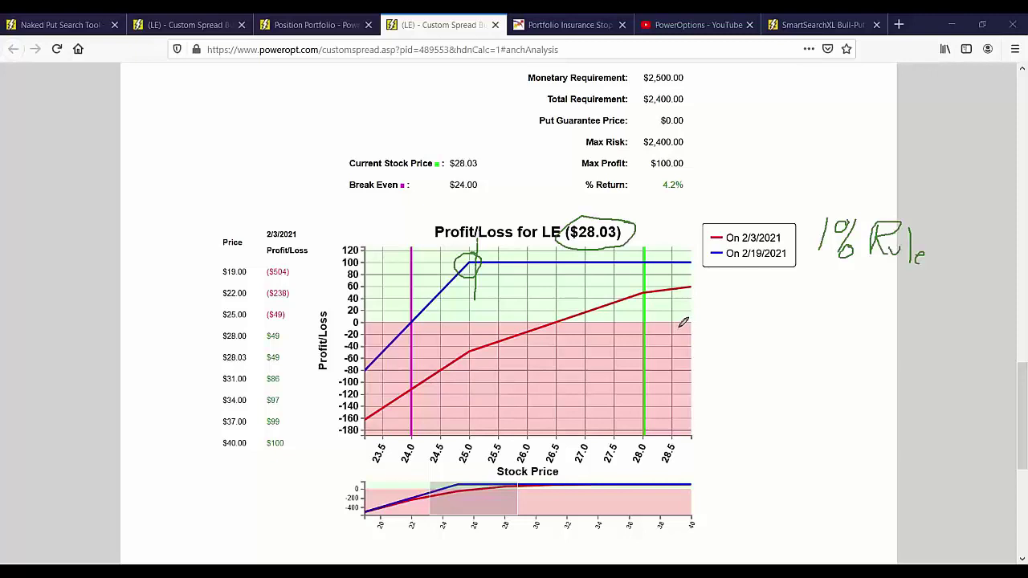
mouse_move(813, 282)
left_mouse_down()
mouse_move(835, 285)
mouse_move(832, 331)
mouse_move(858, 290)
mouse_move(854, 326)
mouse_move(867, 317)
left_mouse_up()
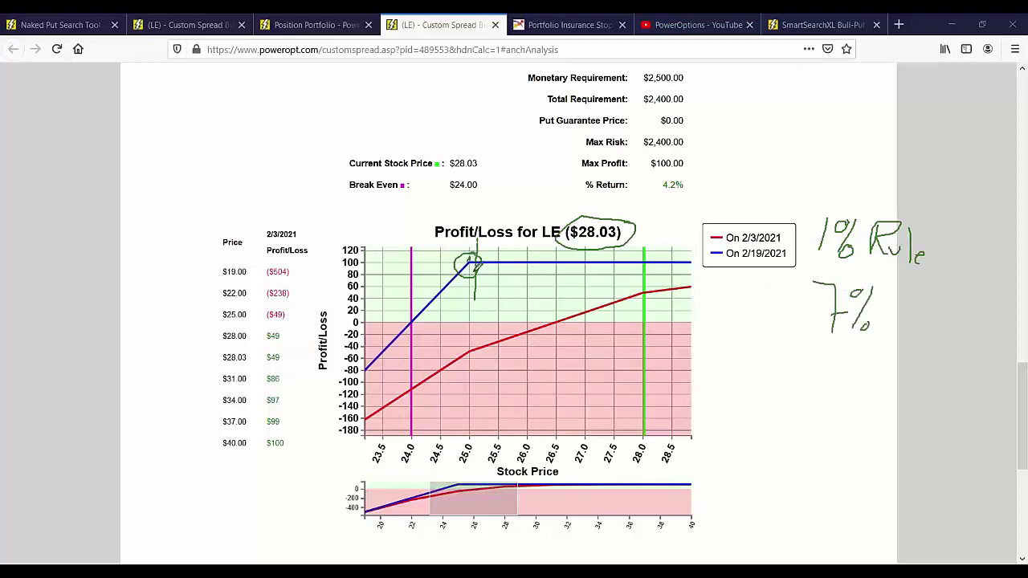
mouse_move(509, 169)
left_mouse_down()
mouse_move(426, 170)
mouse_move(499, 190)
left_mouse_up()
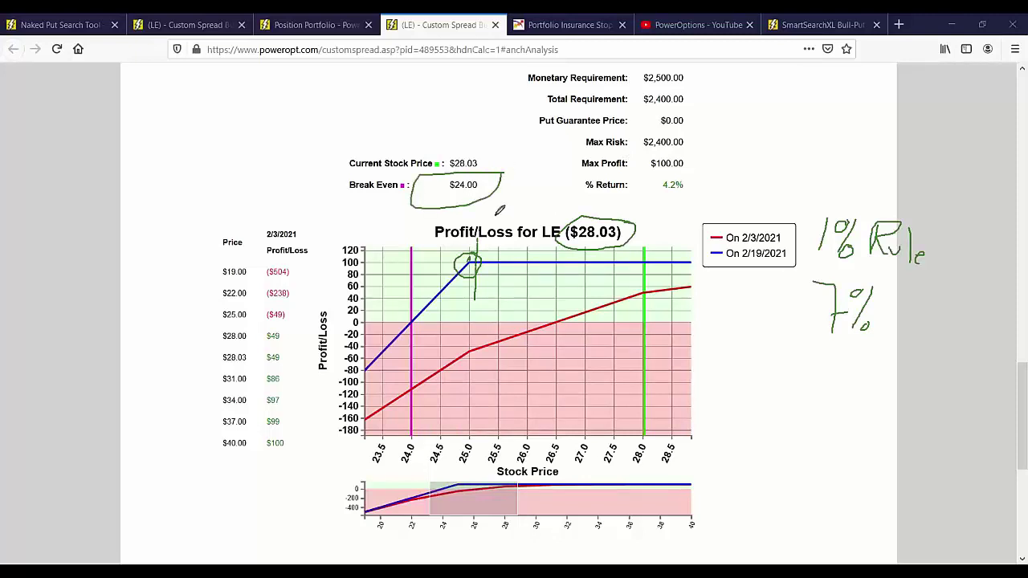